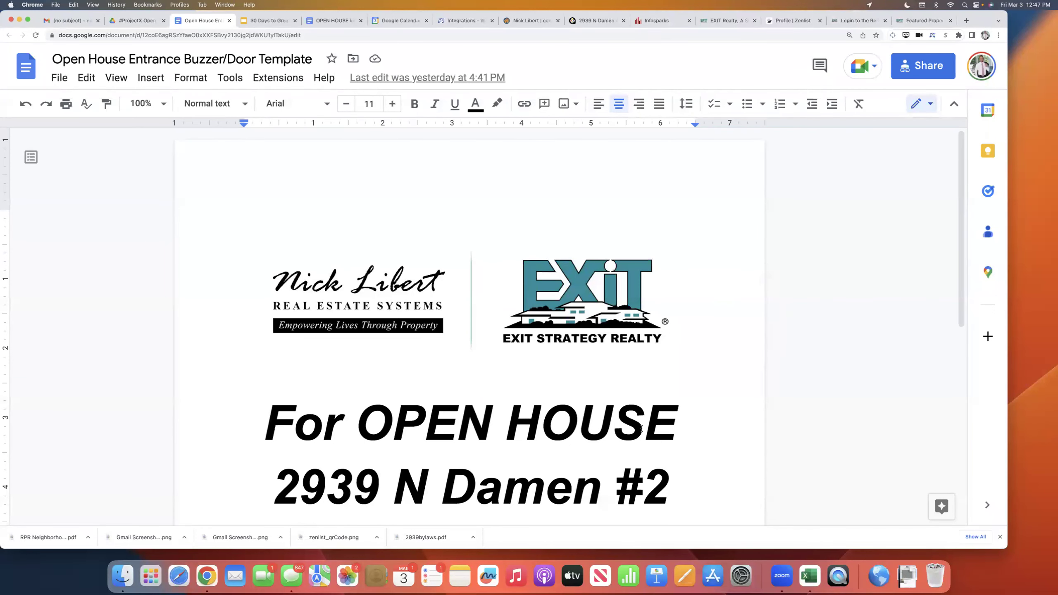
# Review the open house entrance sign template from the logos down to the property details, showing hours and text contact line.
pyautogui.scroll(-5, 726, 284)
pyautogui.scroll(-3, 642, 428)
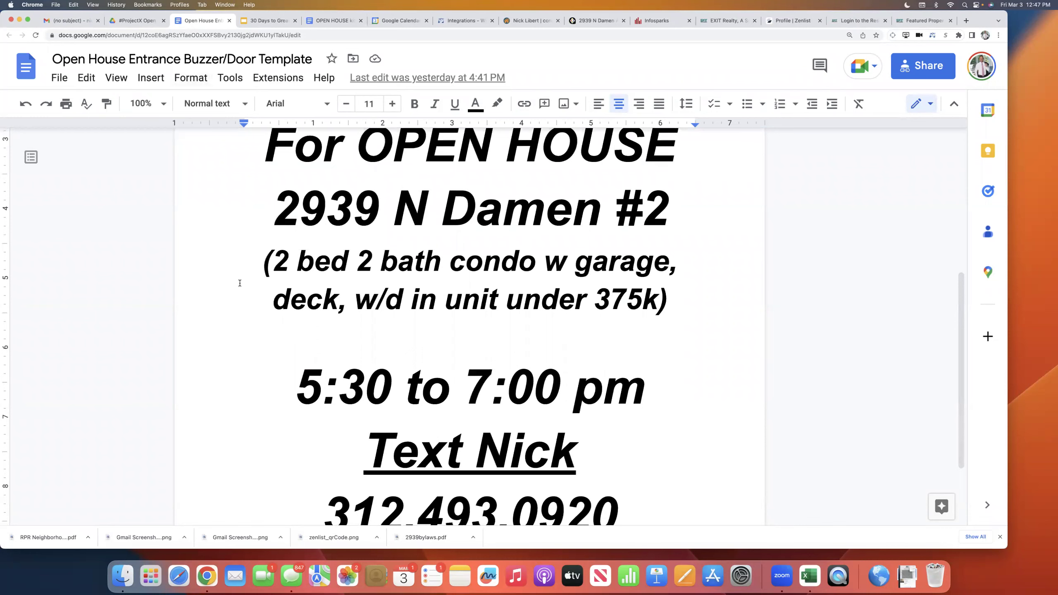
pyautogui.scroll(3, 389, 260)
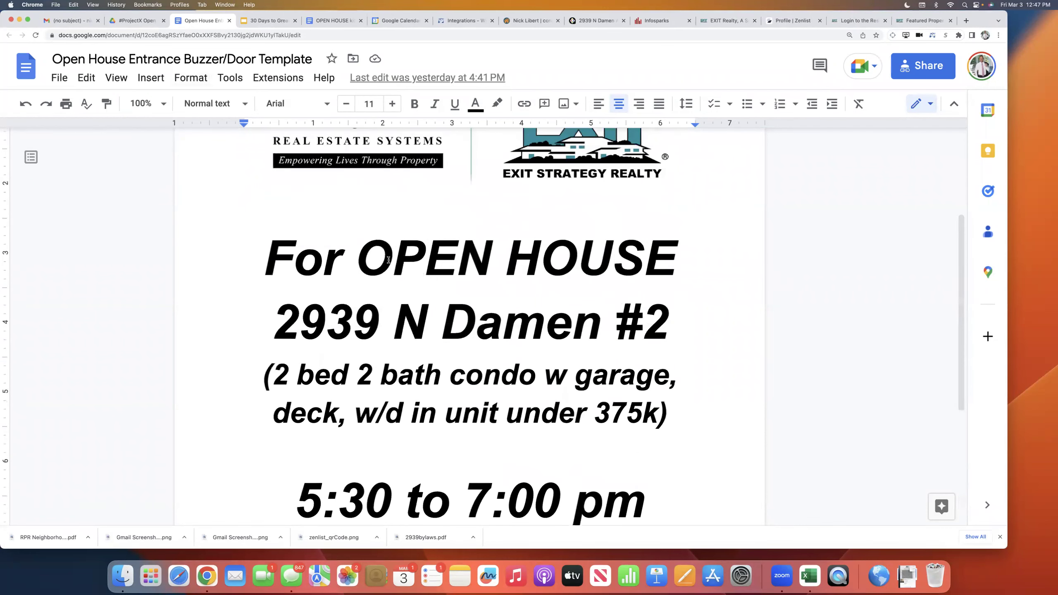
pyautogui.scroll(-3, 471, 434)
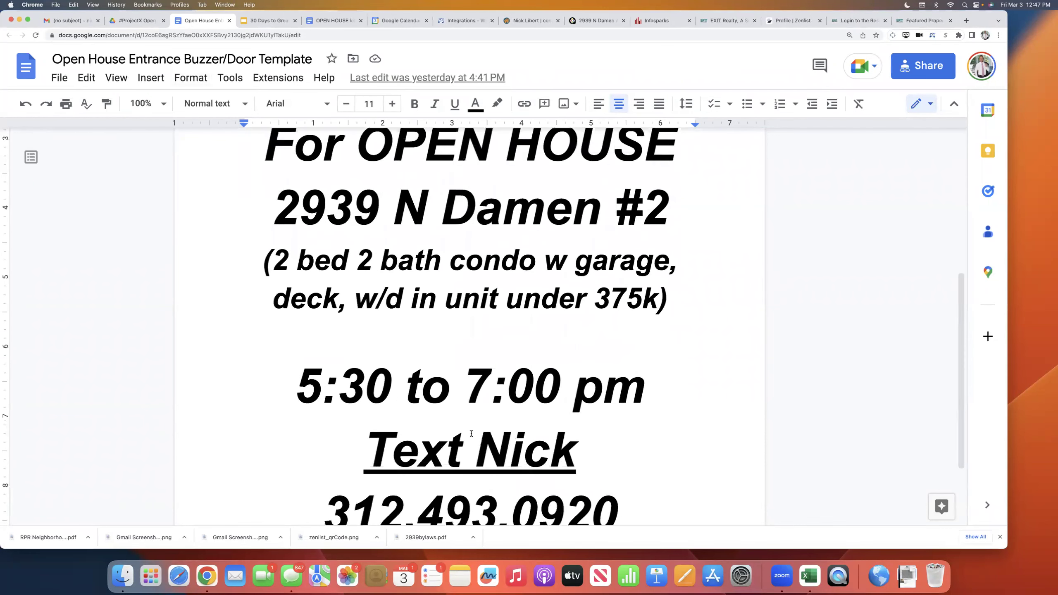
pyautogui.scroll(-3, 420, 338)
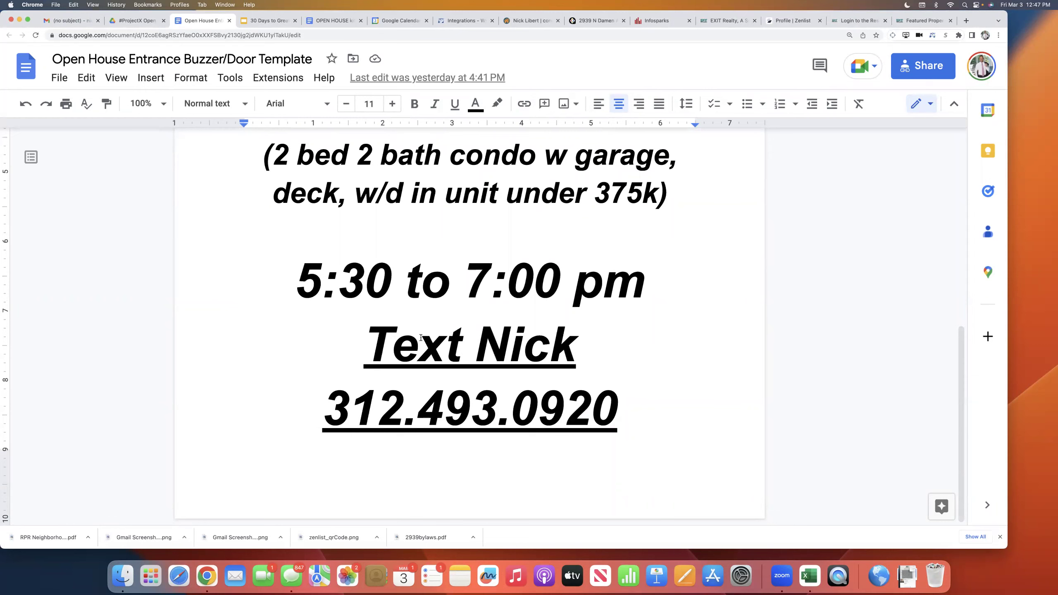
pyautogui.scroll(2, 400, 355)
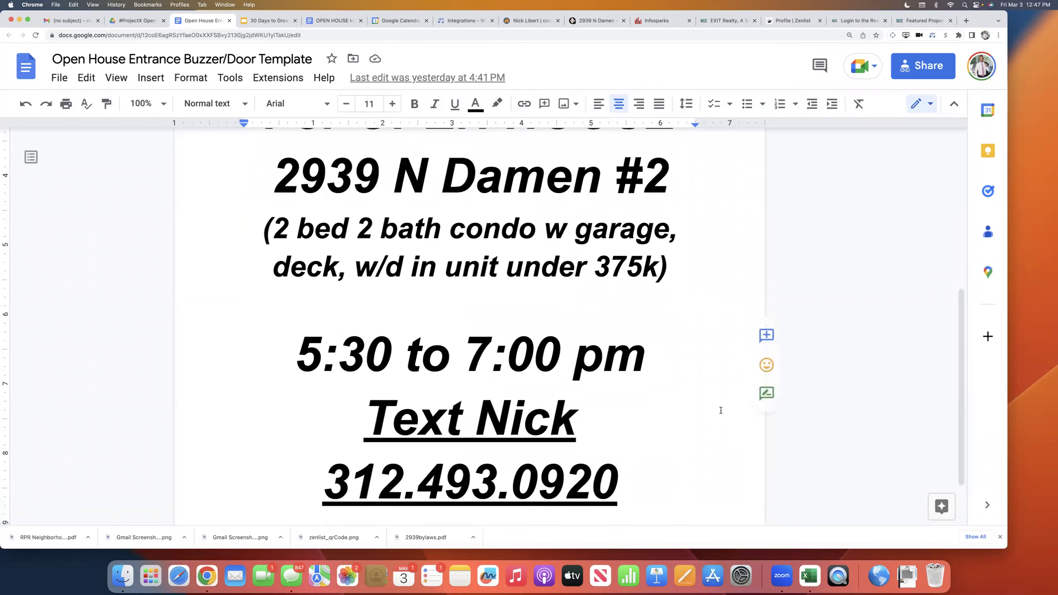
pyautogui.scroll(2, 525, 297)
pyautogui.scroll(-4, 495, 337)
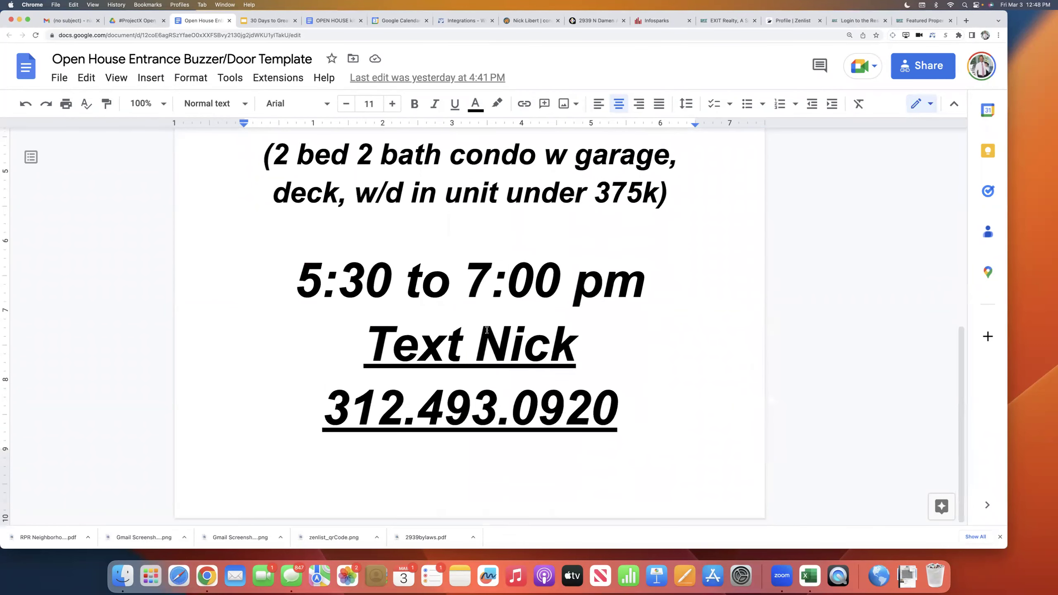
pyautogui.scroll(4, 490, 325)
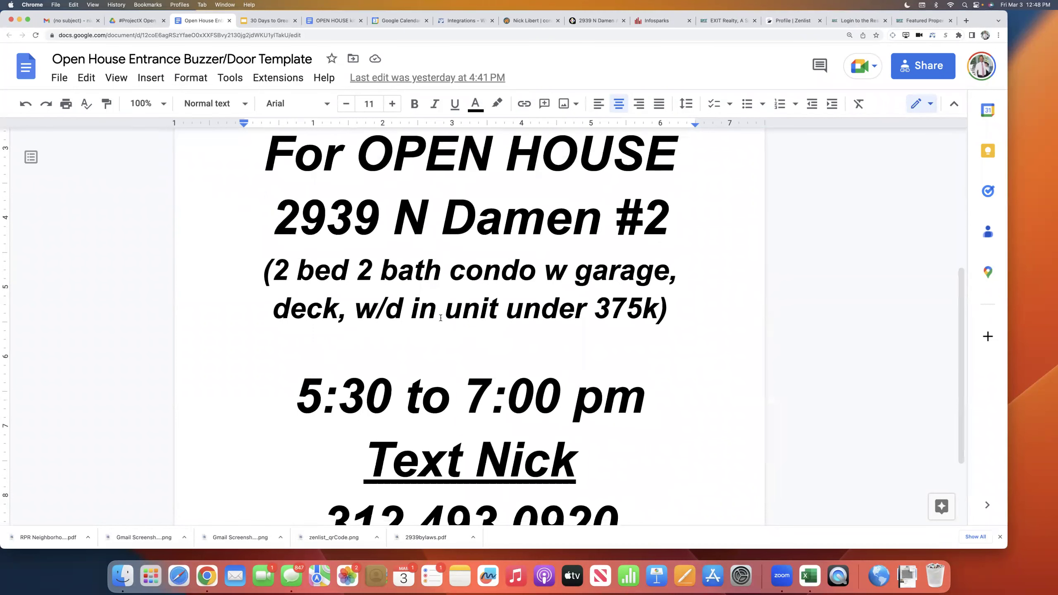
pyautogui.scroll(-3, 518, 310)
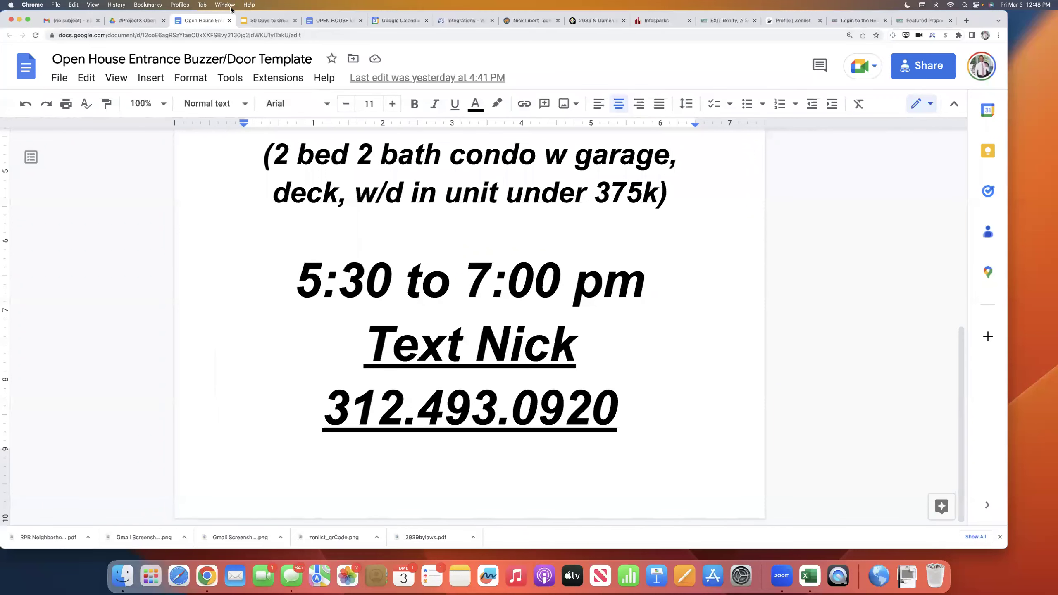
# Open the OPEN HOUSE kitchen counter property flier template from the #ProjectX Open House Assets folder in Google Drive.
pyautogui.click(143, 21)
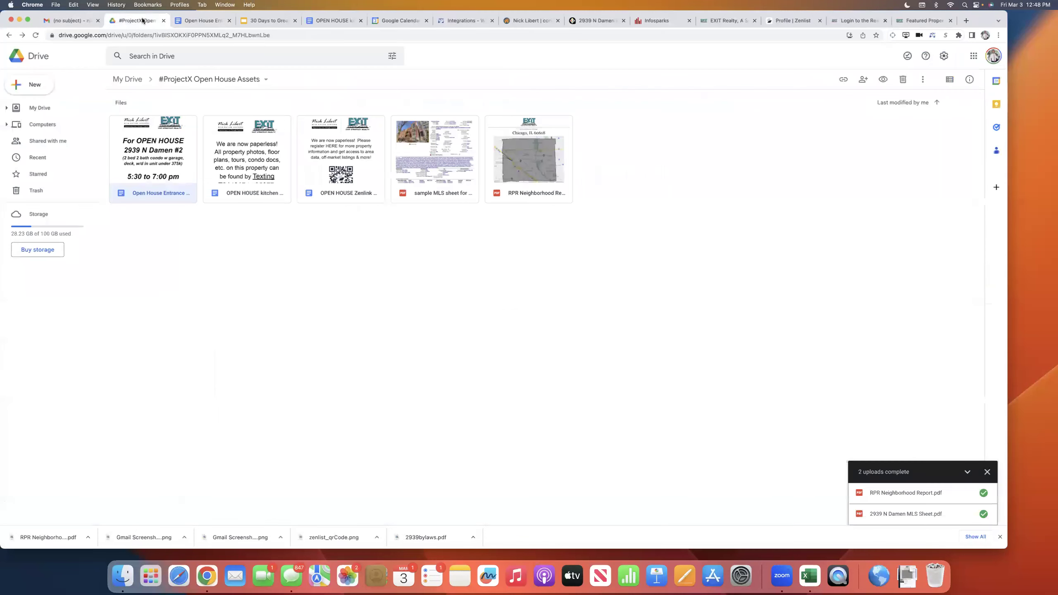
pyautogui.doubleClick(244, 145)
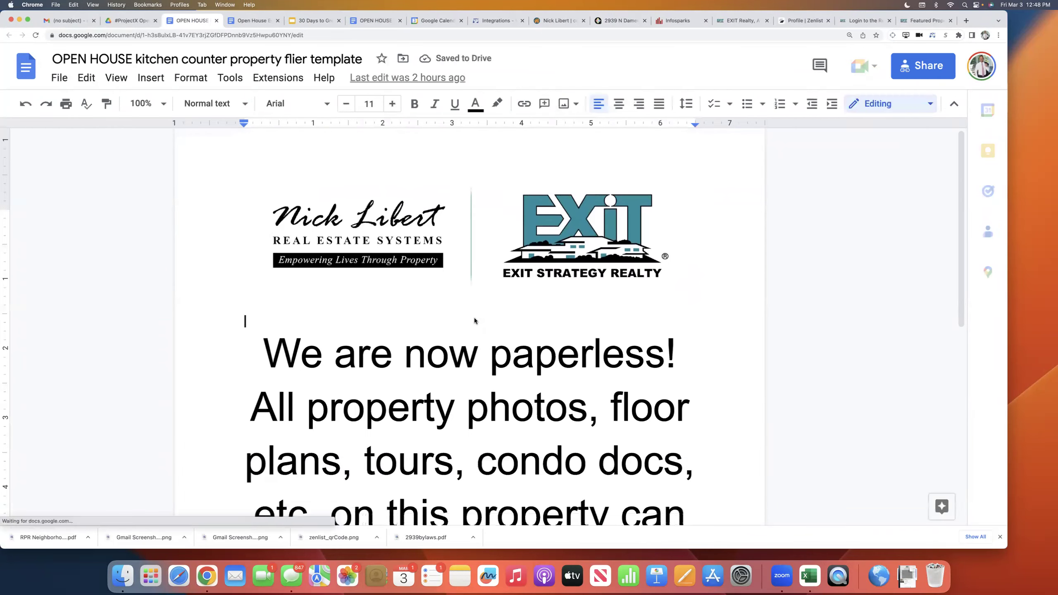
pyautogui.scroll(-2, 475, 321)
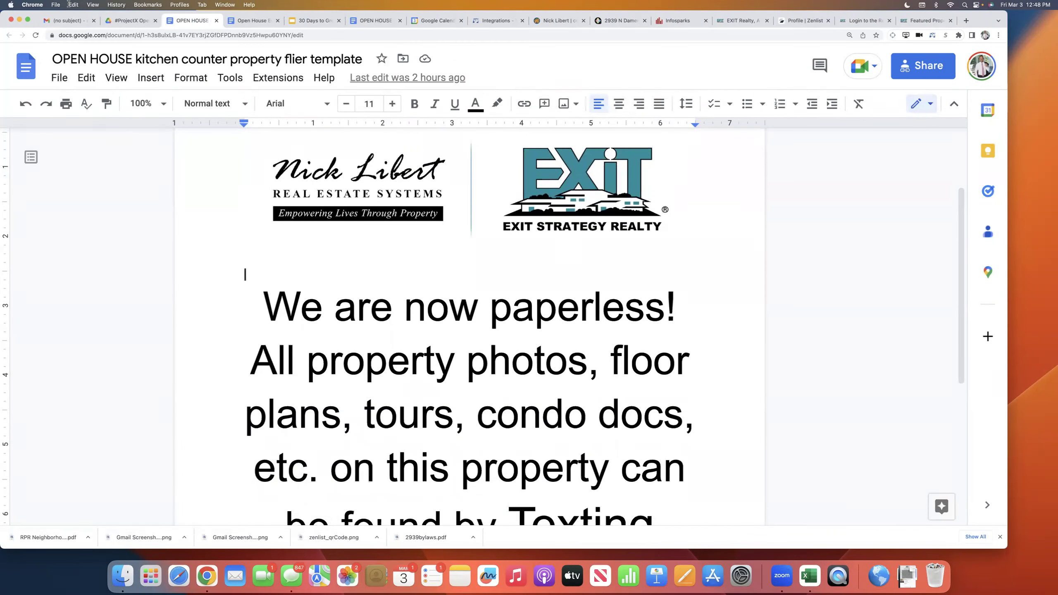
# View the emailed photo of the flier displayed on a kitchen counter in Gmail, and return to the flier to read its paperless message.
pyautogui.click(64, 21)
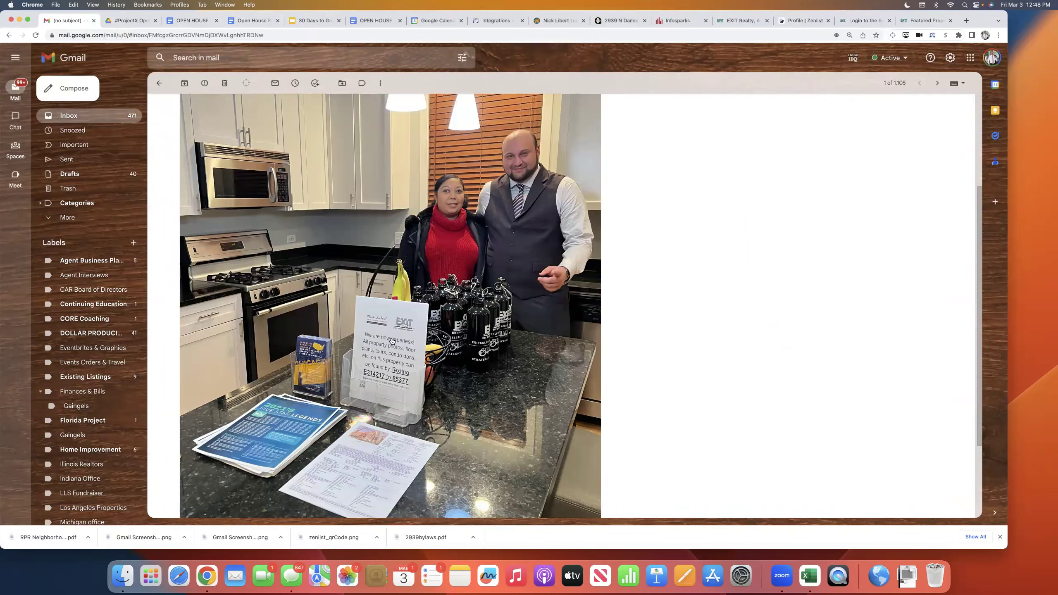
pyautogui.click(186, 20)
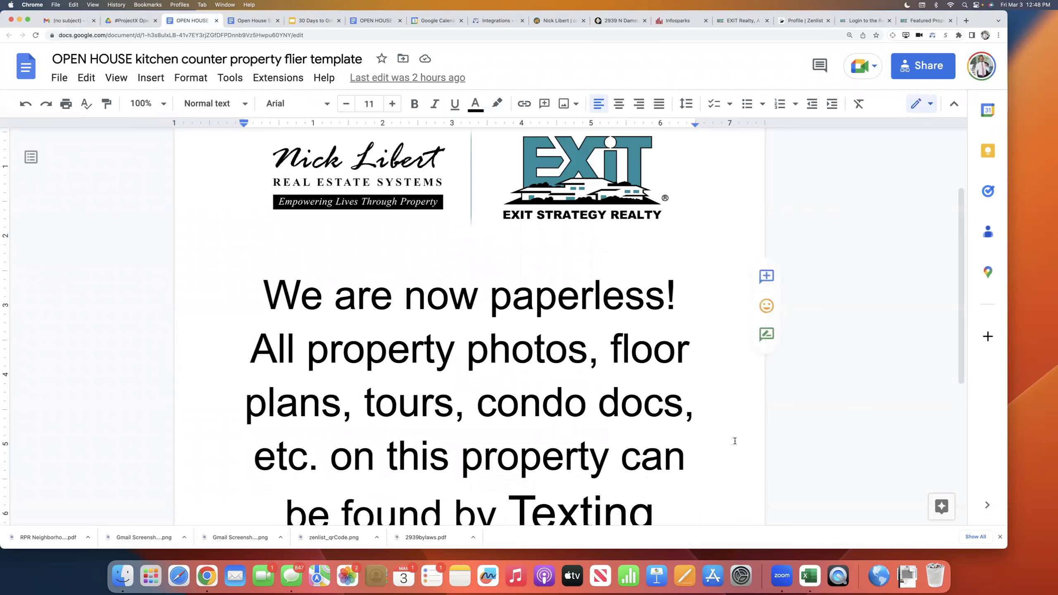
pyautogui.scroll(-2, 734, 441)
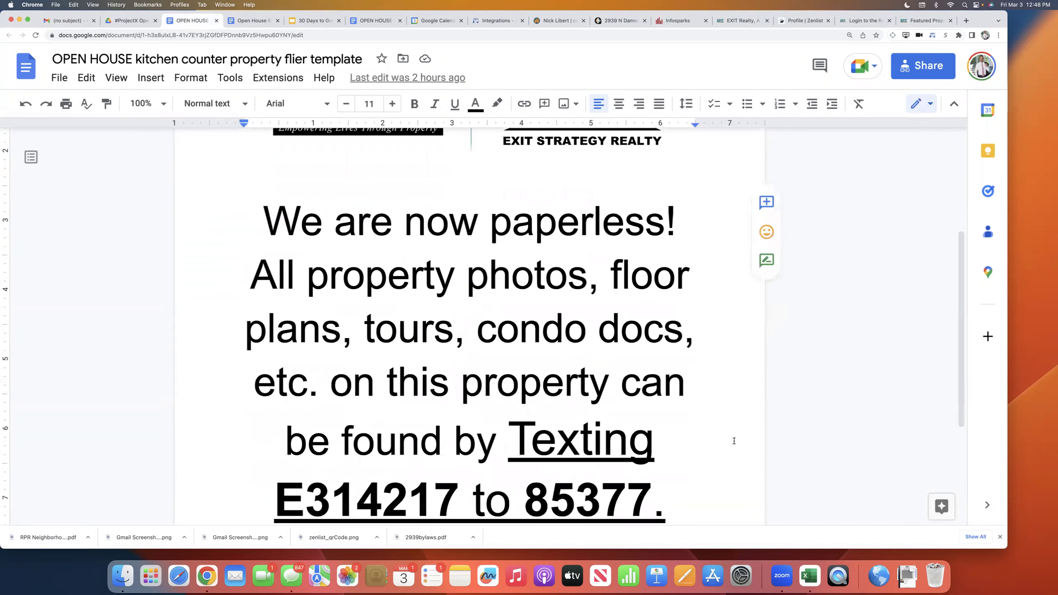
pyautogui.scroll(1, 820, 408)
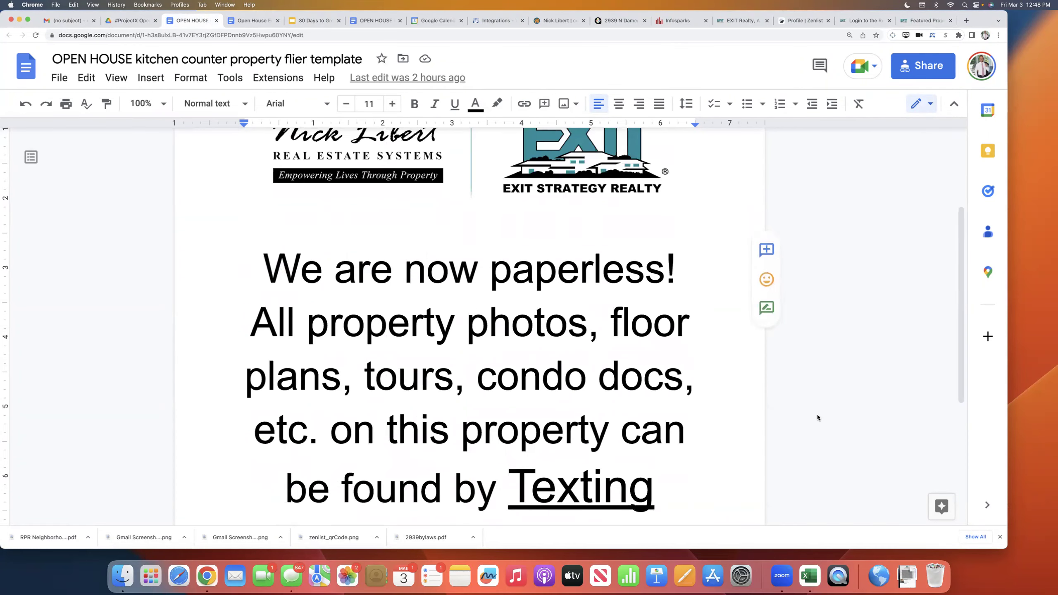
pyautogui.scroll(-2, 525, 235)
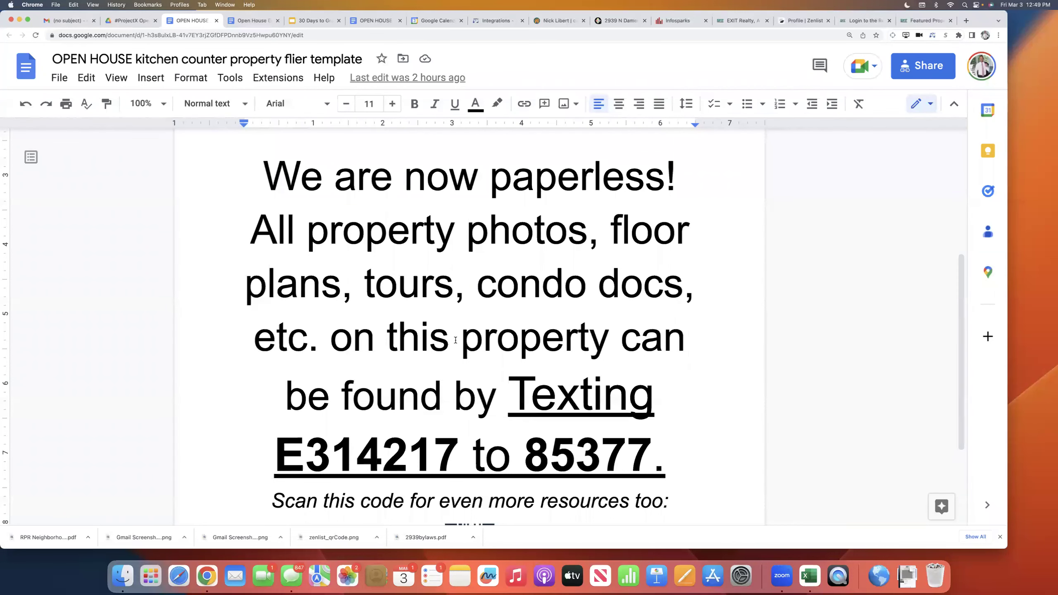
pyautogui.scroll(-3, 444, 342)
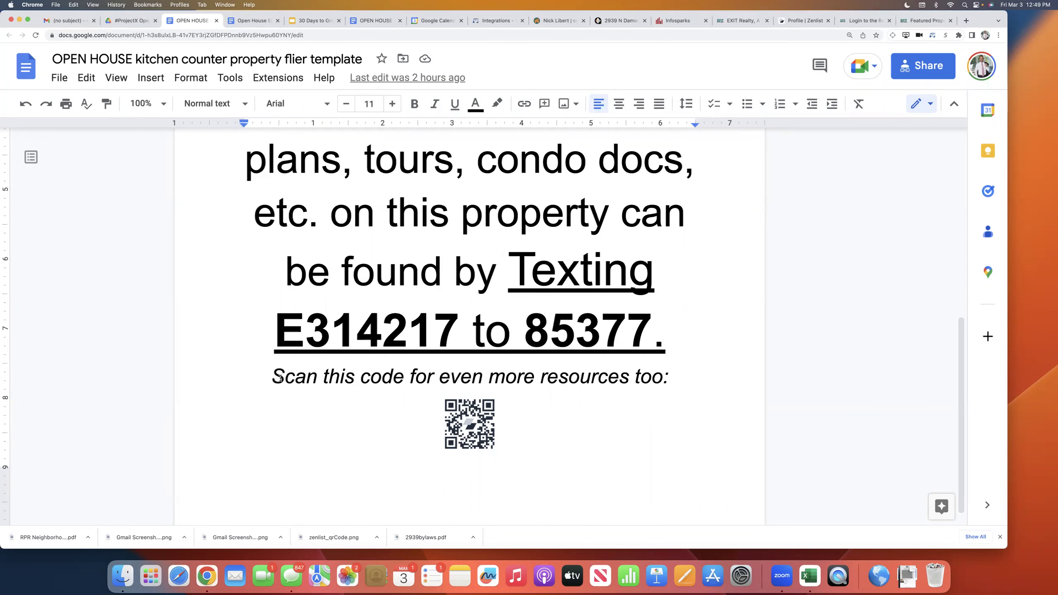
# Highlight the flier's scan line and QR code to examine them, clear the selection and reread the message above.
pyautogui.moveTo(270, 377); pyautogui.dragTo(537, 437)
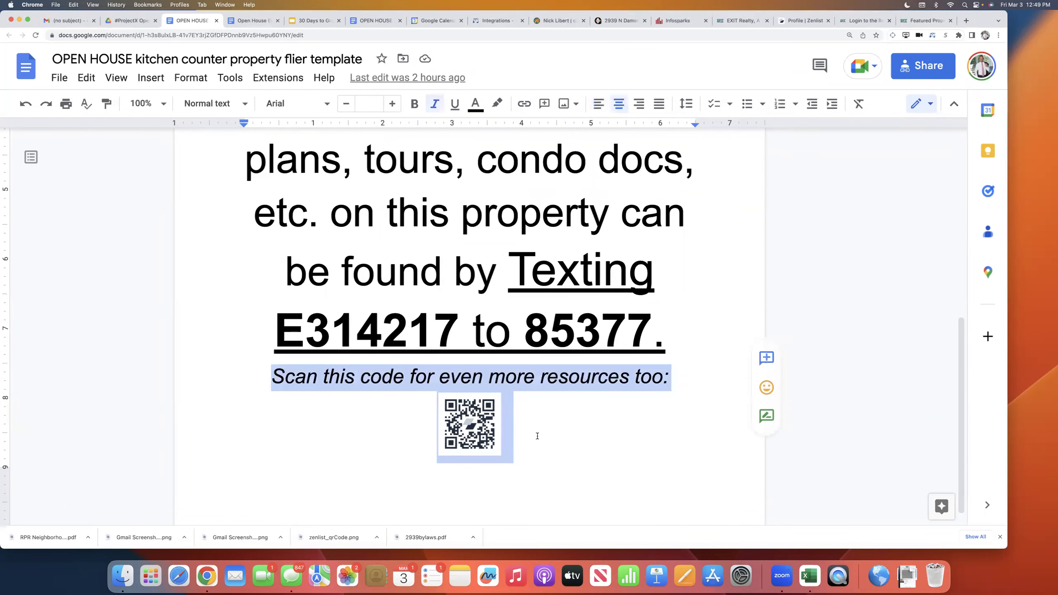
pyautogui.click(596, 438)
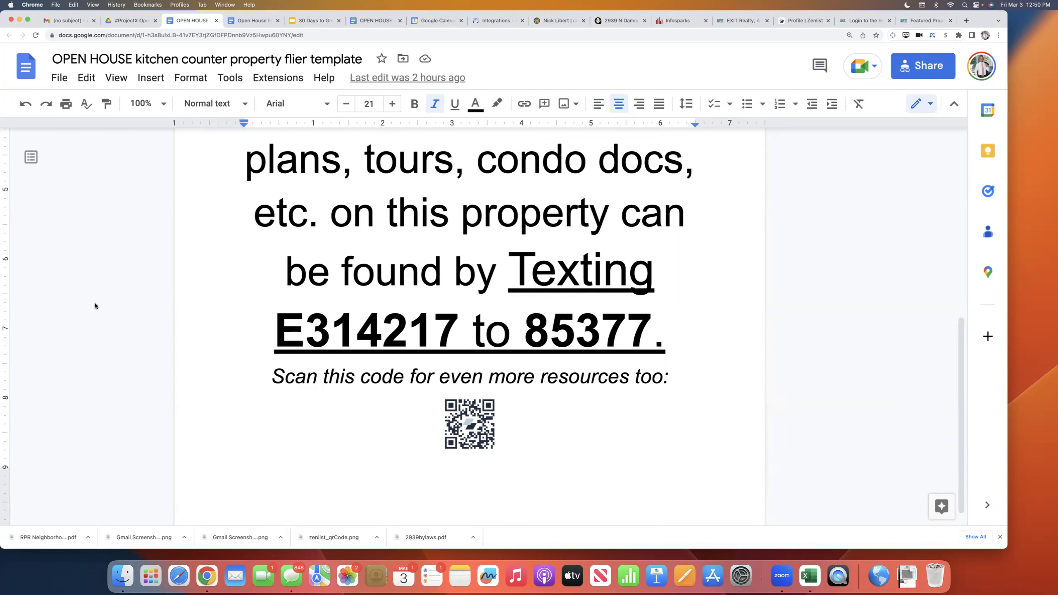
pyautogui.scroll(10, 298, 218)
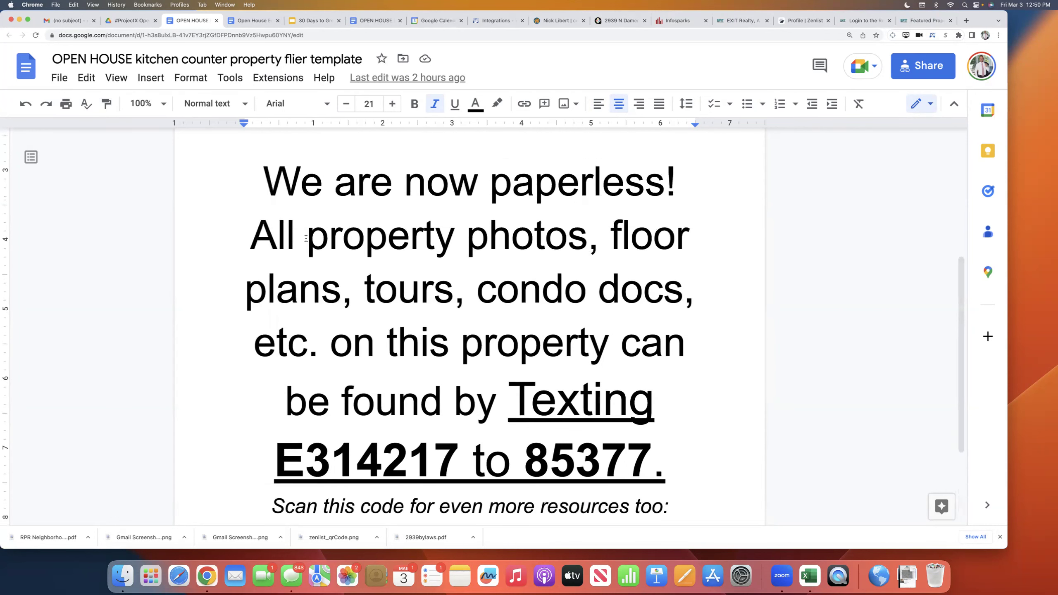
pyautogui.scroll(-5, 307, 239)
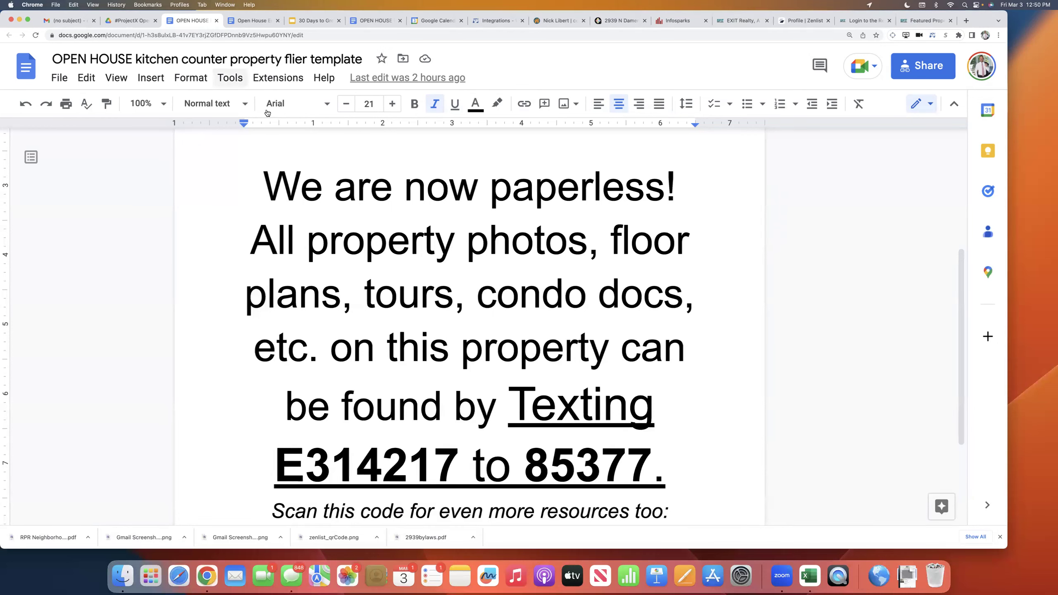
# Open the OPEN HOUSE Zenlink QR code template (for guest hosts) from the assets folder and review its registration message, QR code and texting line.
pyautogui.click(128, 20)
pyautogui.doubleClick(310, 141)
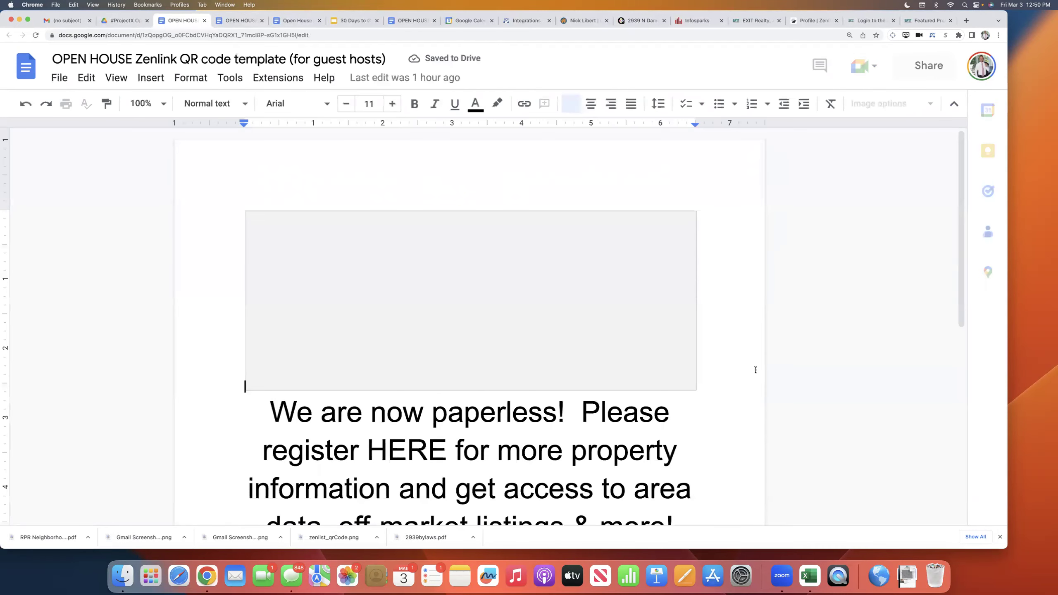
pyautogui.scroll(-4, 755, 370)
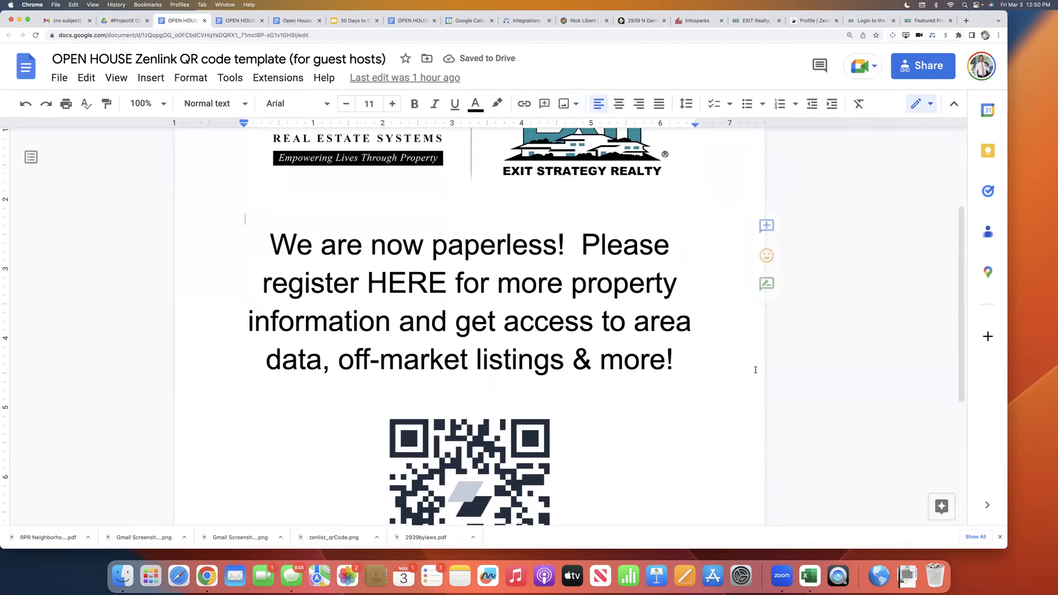
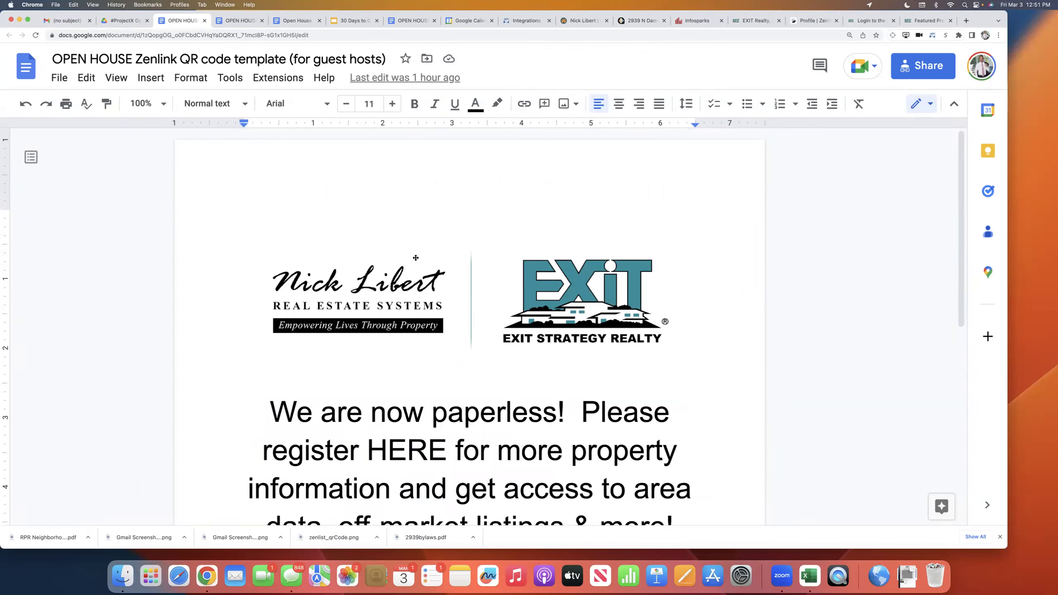
pyautogui.scroll(-10, 564, 501)
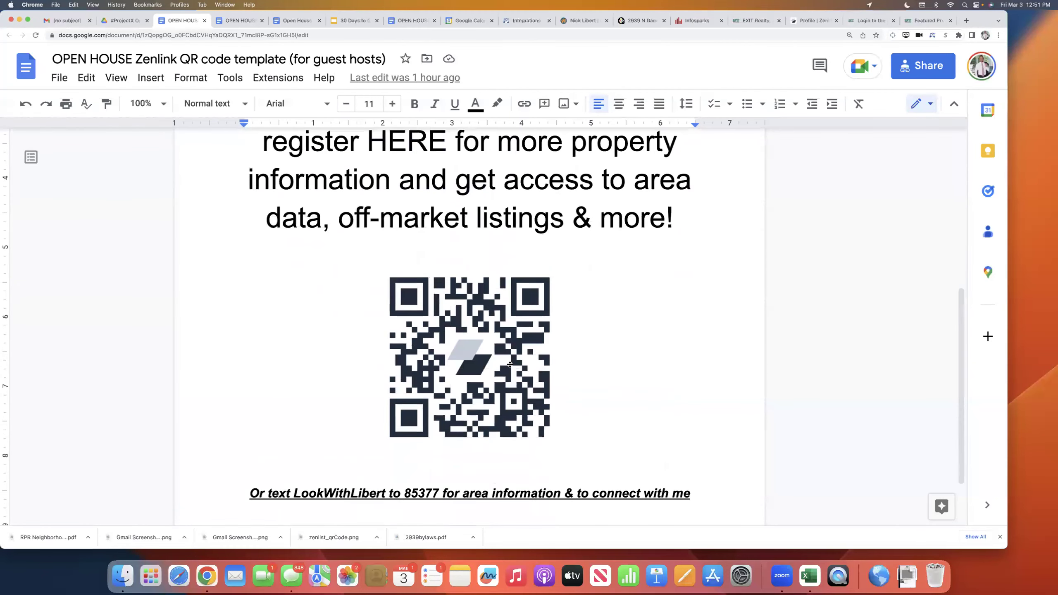
pyautogui.scroll(10, 511, 365)
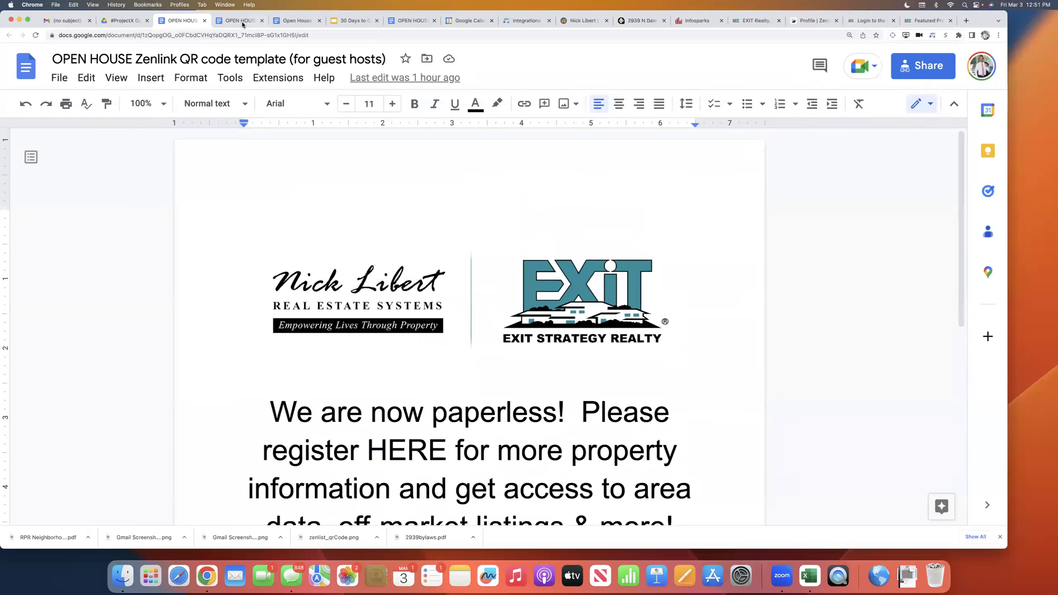
# Preview the sample MLS sheet PDF from the Google Drive assets folder, examine both pages of listing details and close the preview.
pyautogui.click(115, 22)
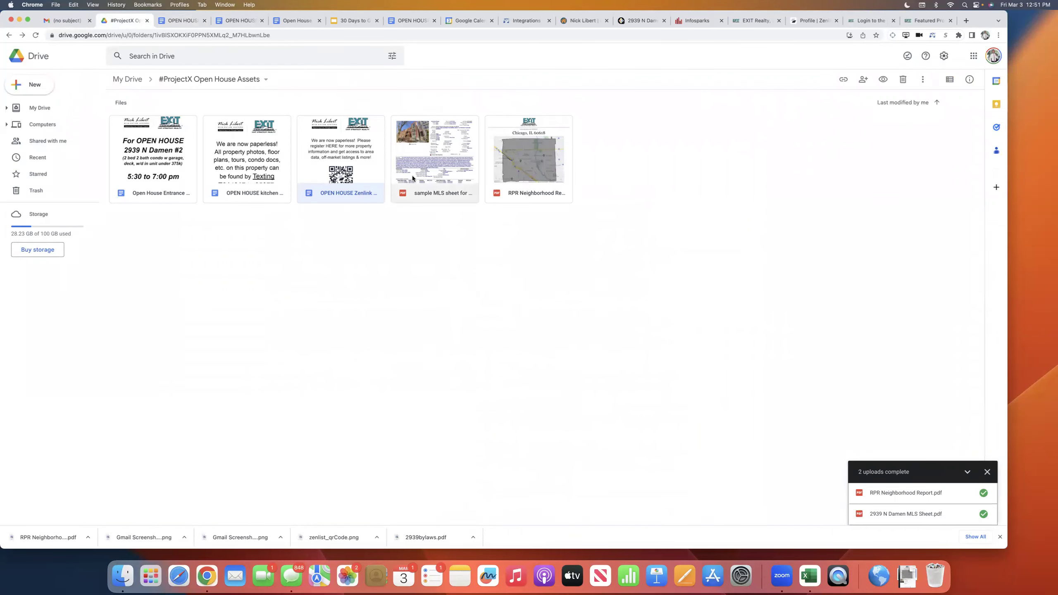
pyautogui.doubleClick(458, 134)
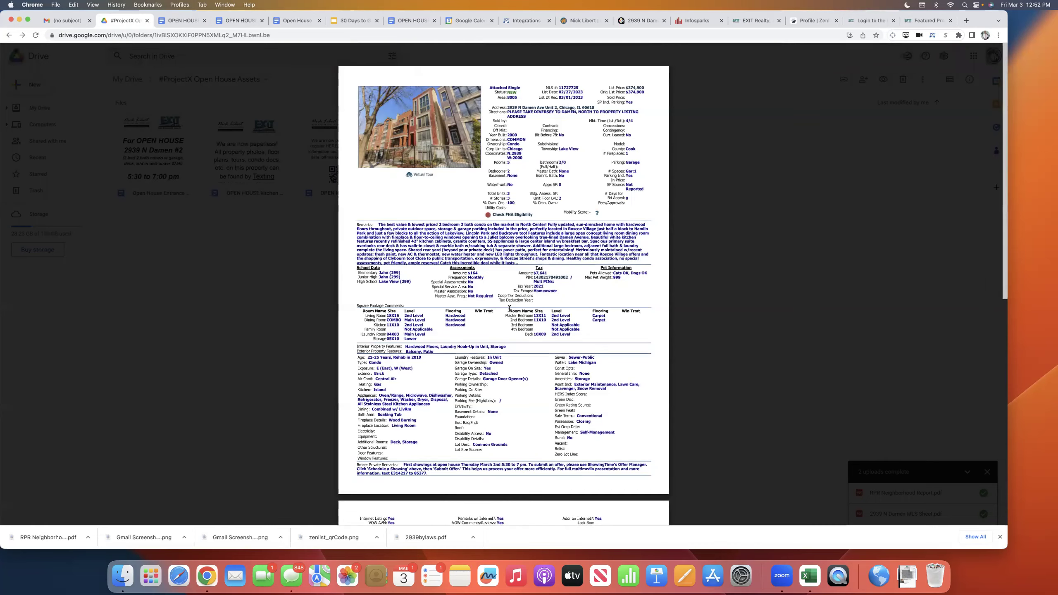
pyautogui.scroll(-5, 508, 309)
pyautogui.scroll(5, 510, 309)
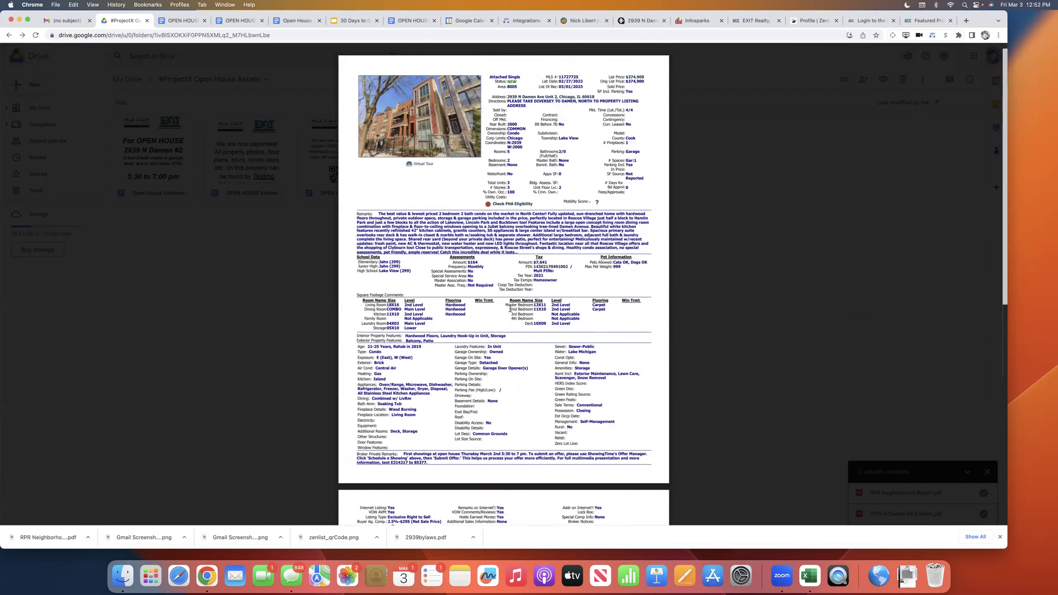
pyautogui.scroll(-5, 507, 264)
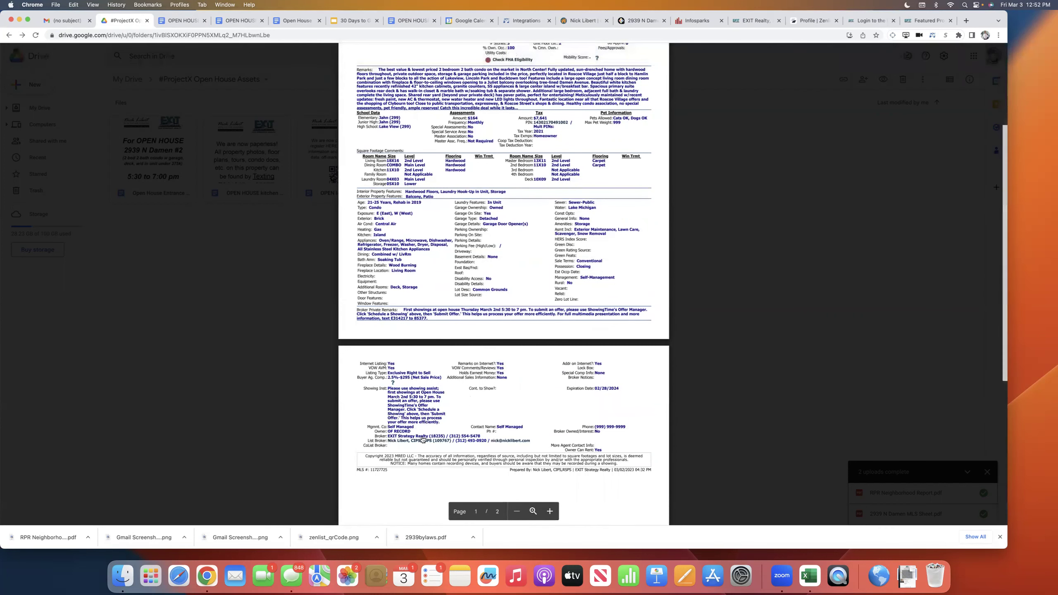
pyautogui.scroll(1, 366, 352)
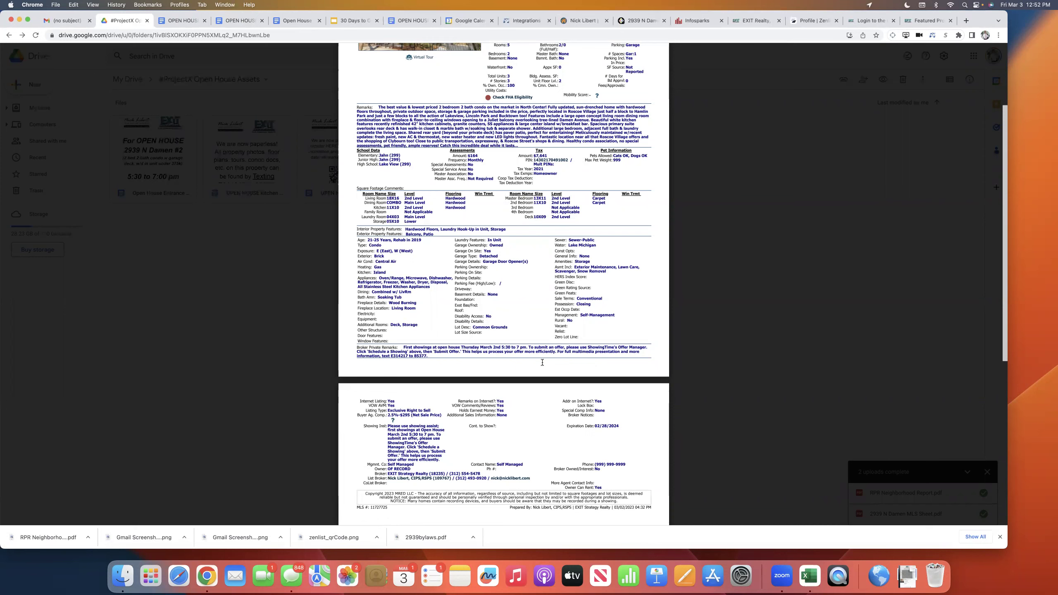
pyautogui.scroll(3, 543, 363)
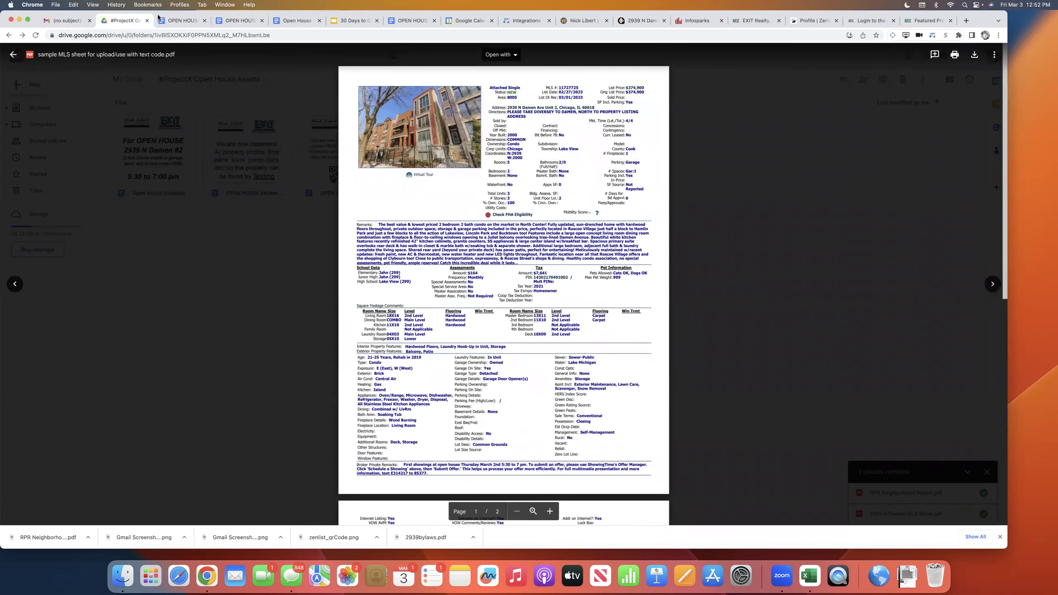
pyautogui.click(14, 54)
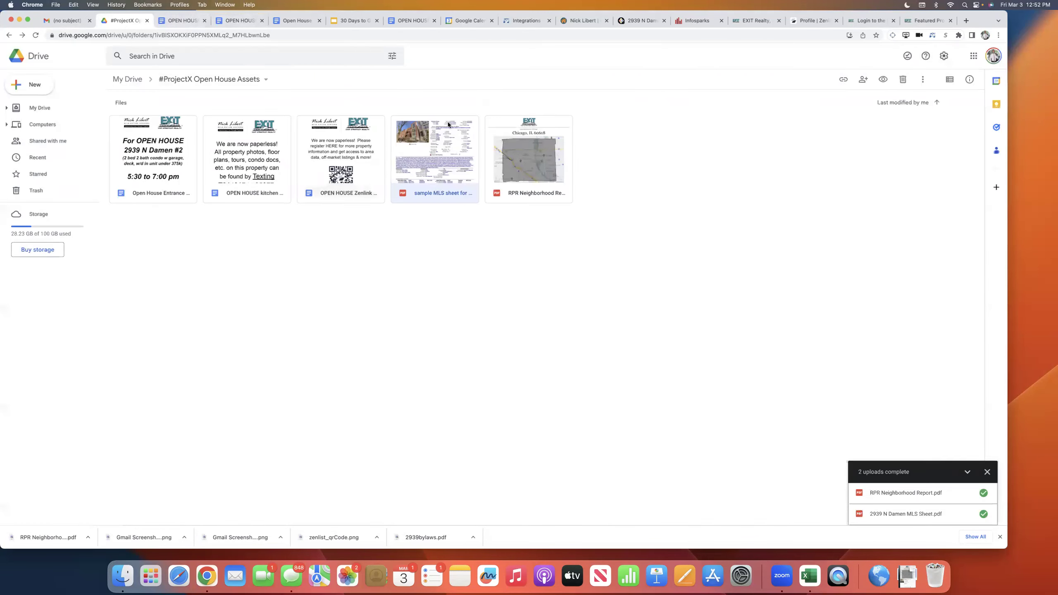
# Preview the RPR Neighborhood Report PDF from the assets folder, examine its housing stats and sales charts, and return to the cover page.
pyautogui.doubleClick(531, 170)
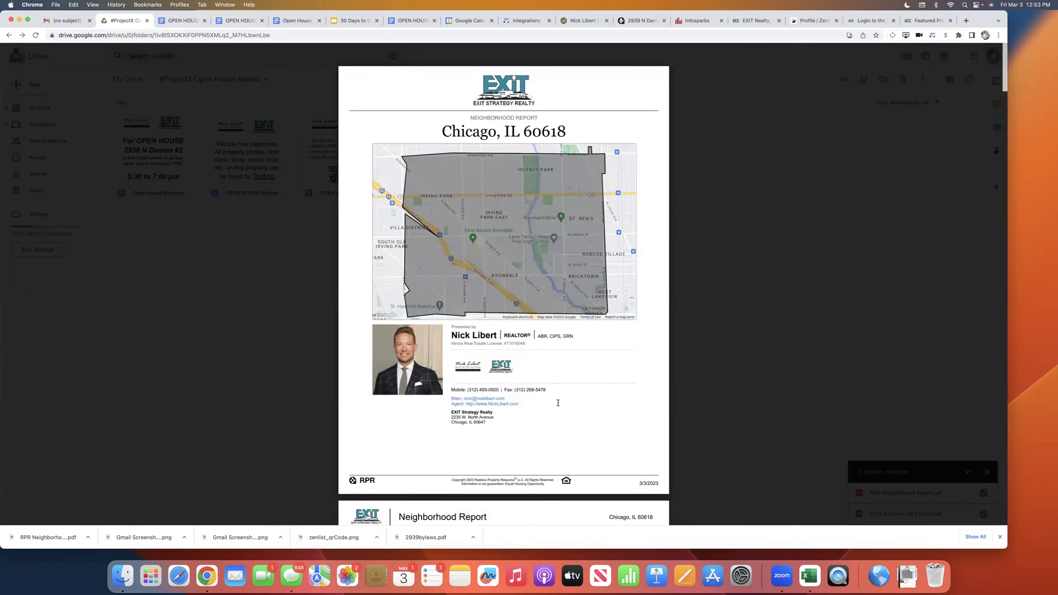
pyautogui.scroll(-3, 557, 404)
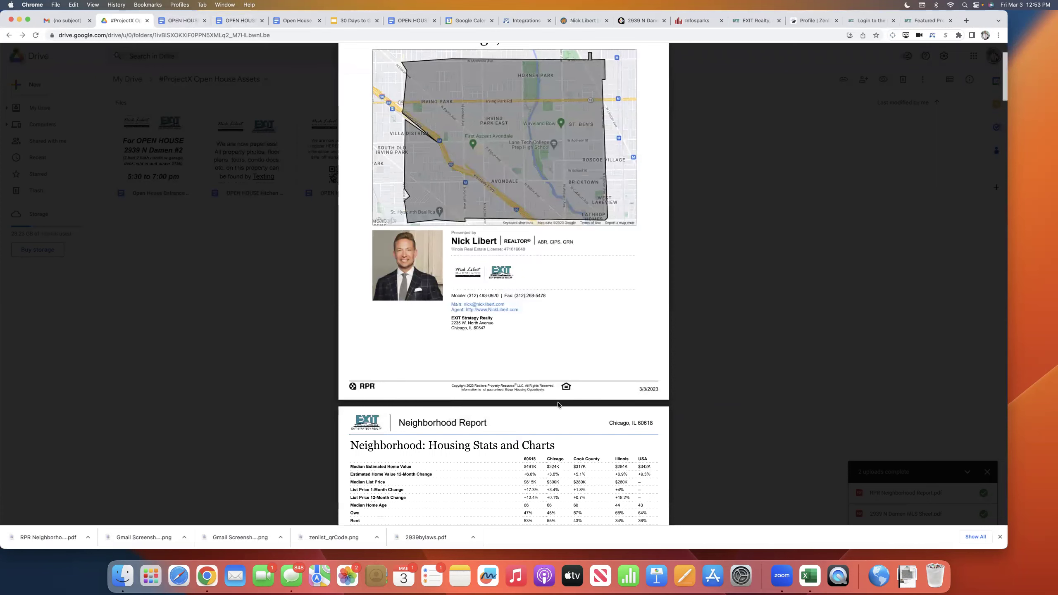
pyautogui.scroll(-1, 559, 404)
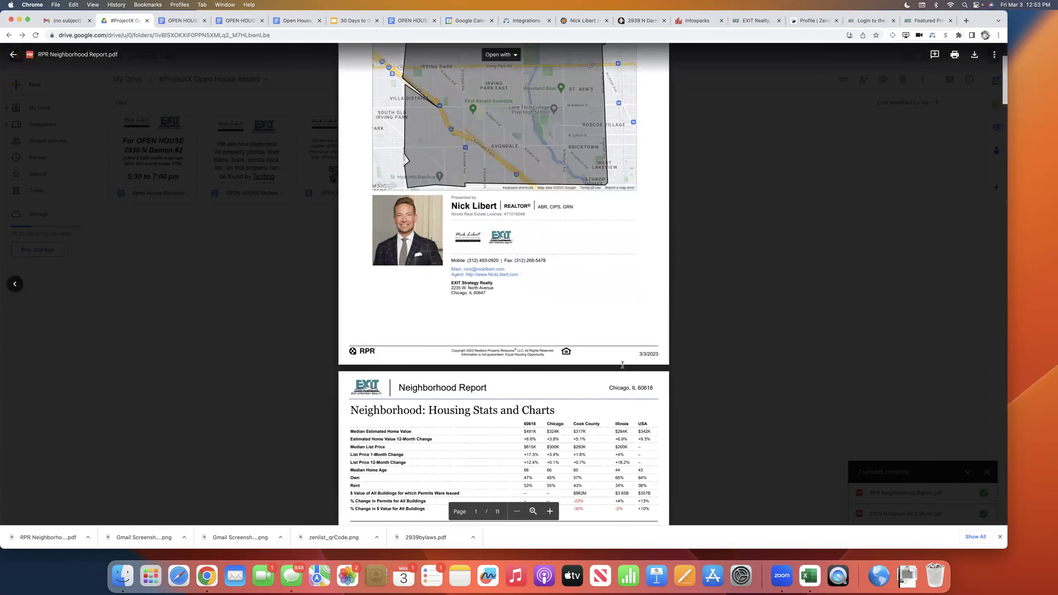
pyautogui.scroll(-10, 579, 368)
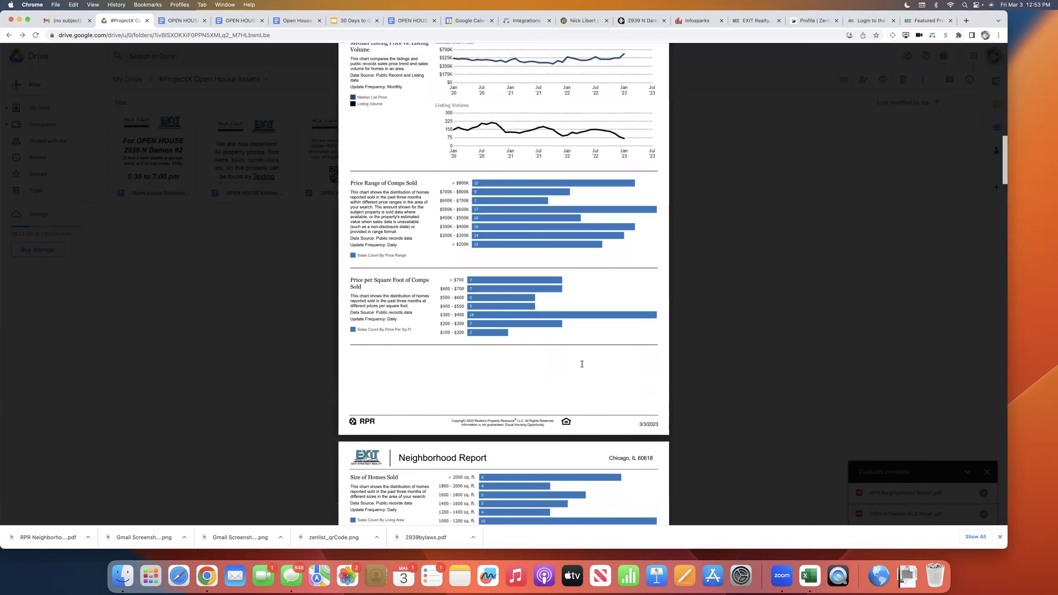
pyautogui.scroll(-6, 582, 364)
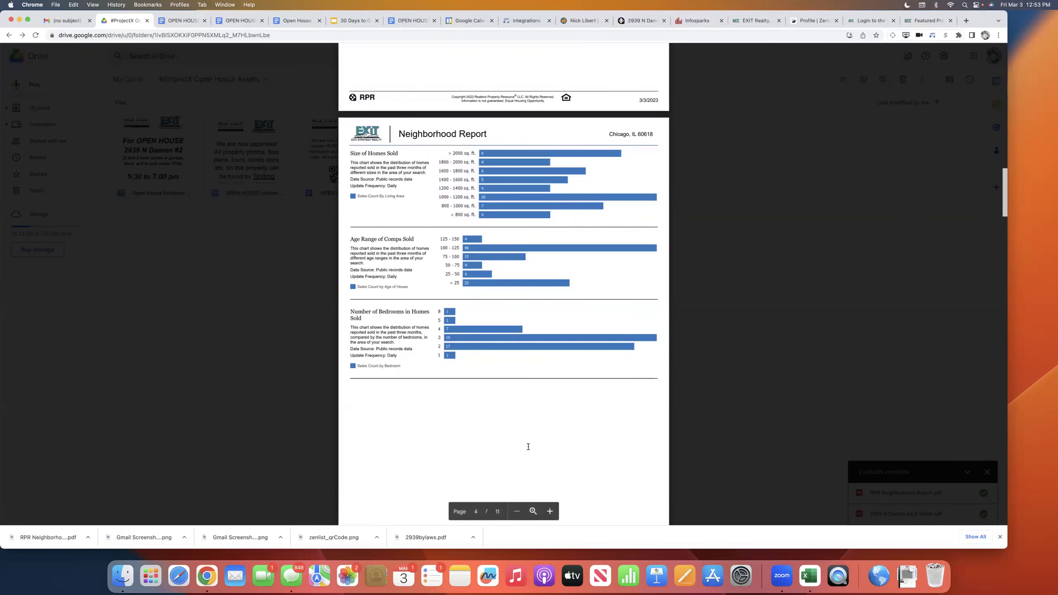
pyautogui.scroll(3, 475, 416)
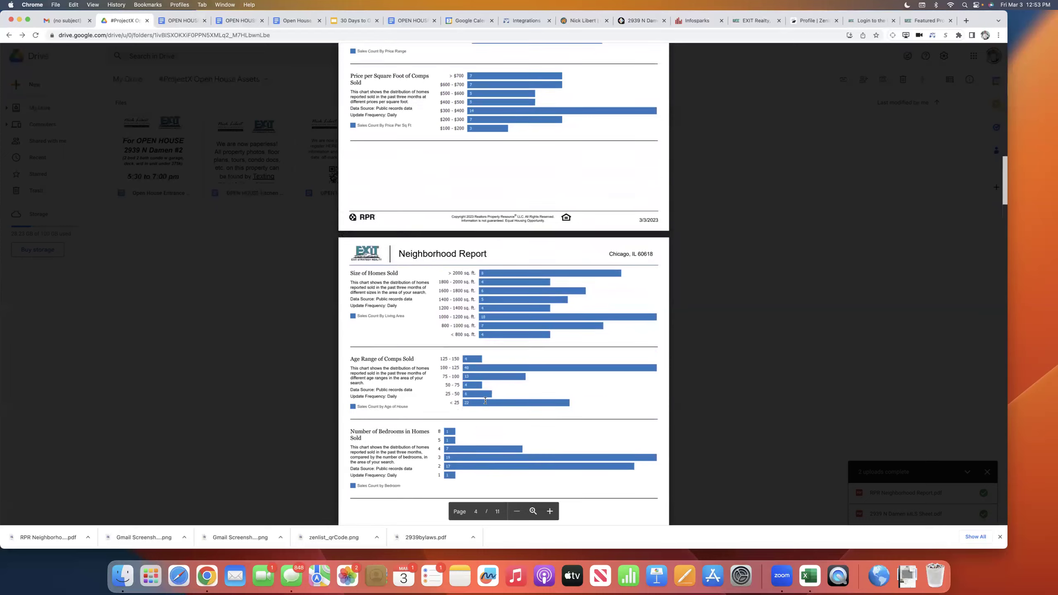
pyautogui.scroll(20, 485, 401)
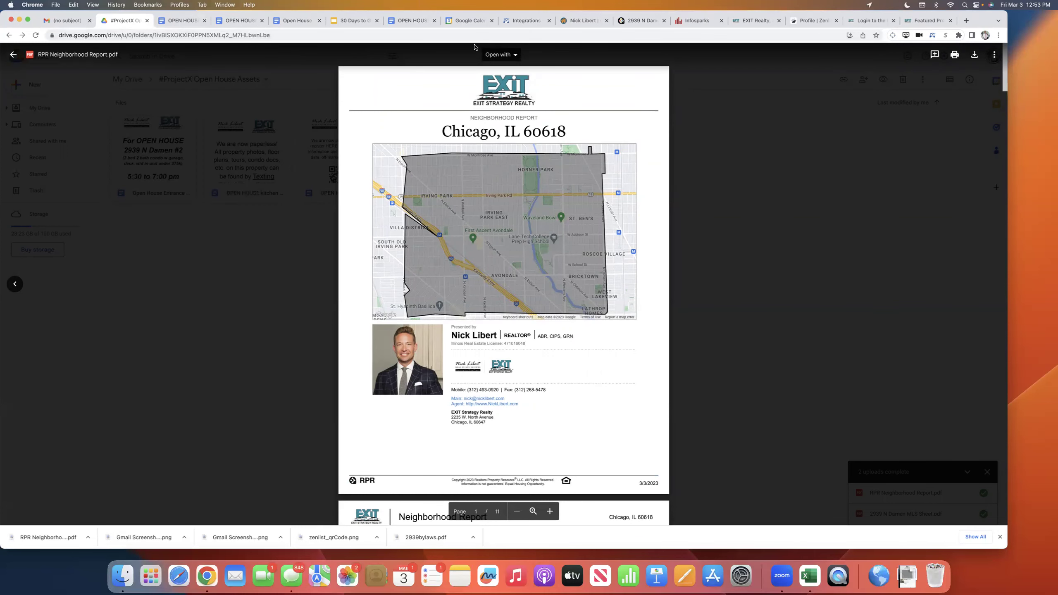
# Check the RPR link among the connectMLS resources, and open report creation for the RPR property to review the report types and customization options.
pyautogui.click(638, 19)
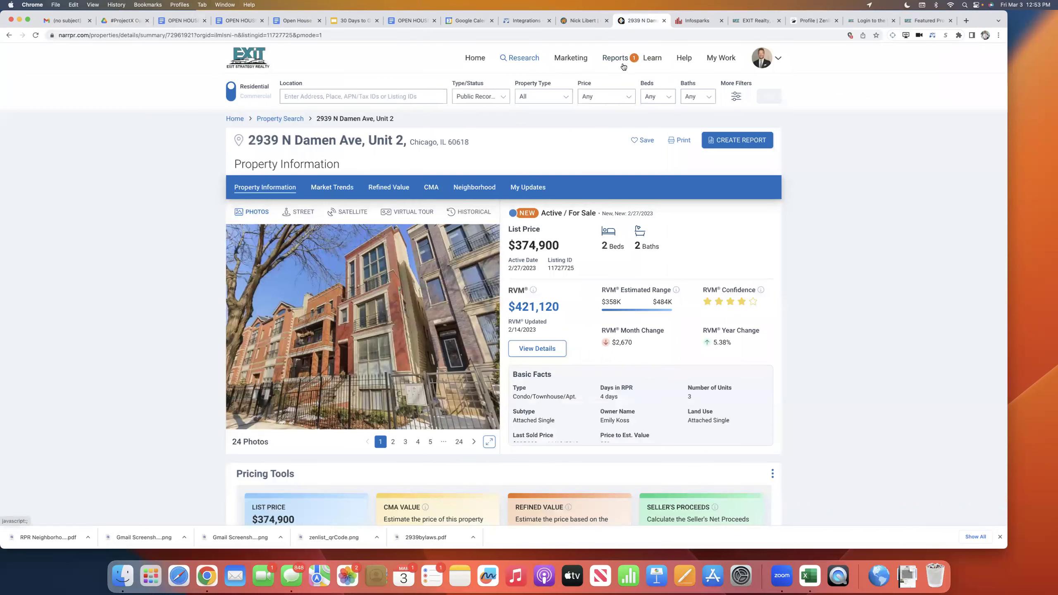
pyautogui.click(586, 20)
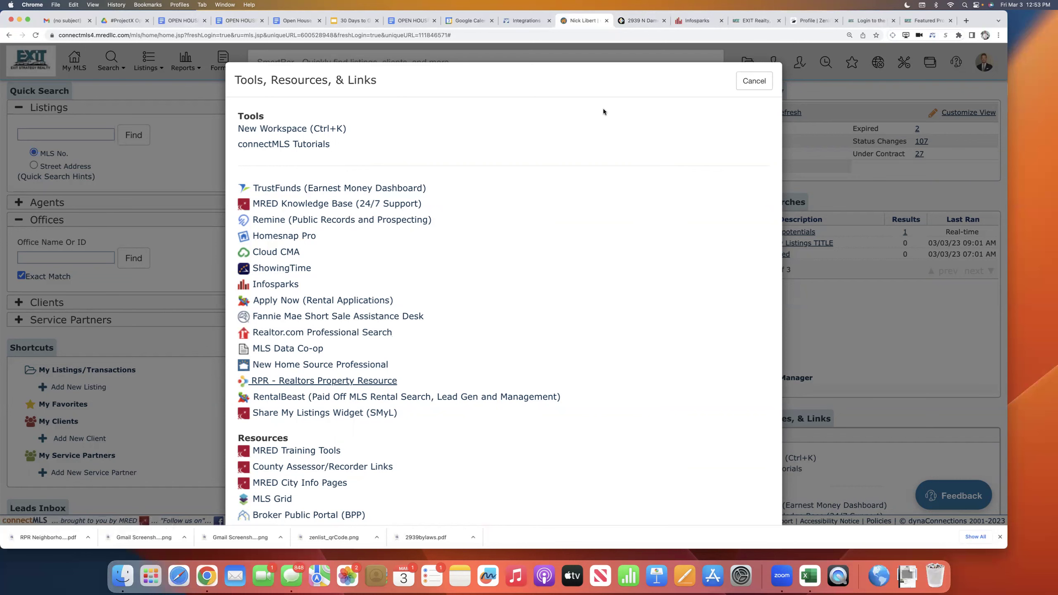
pyautogui.click(639, 20)
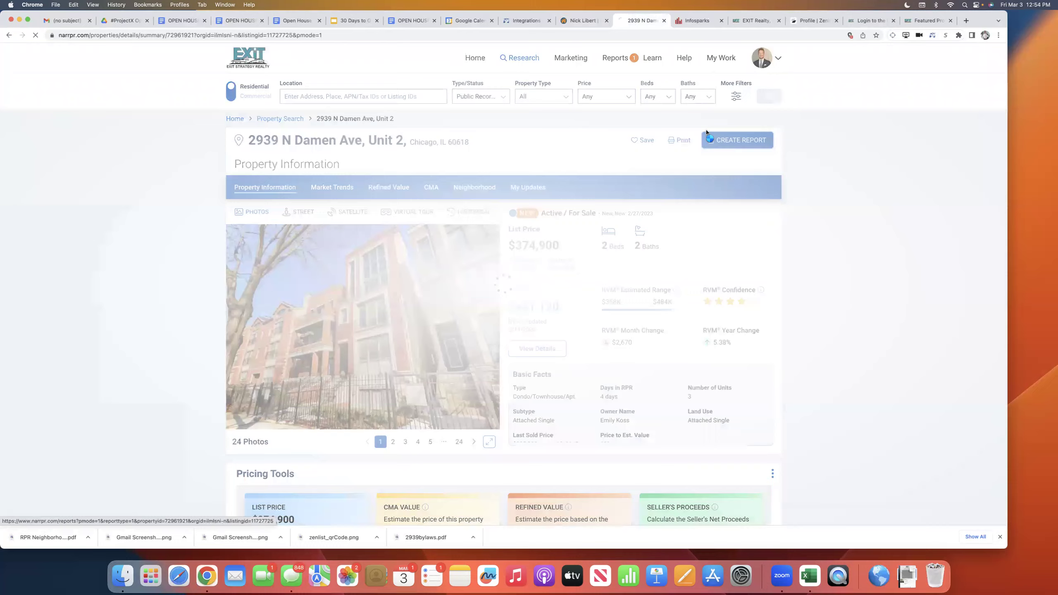
pyautogui.scroll(-3, 235, 382)
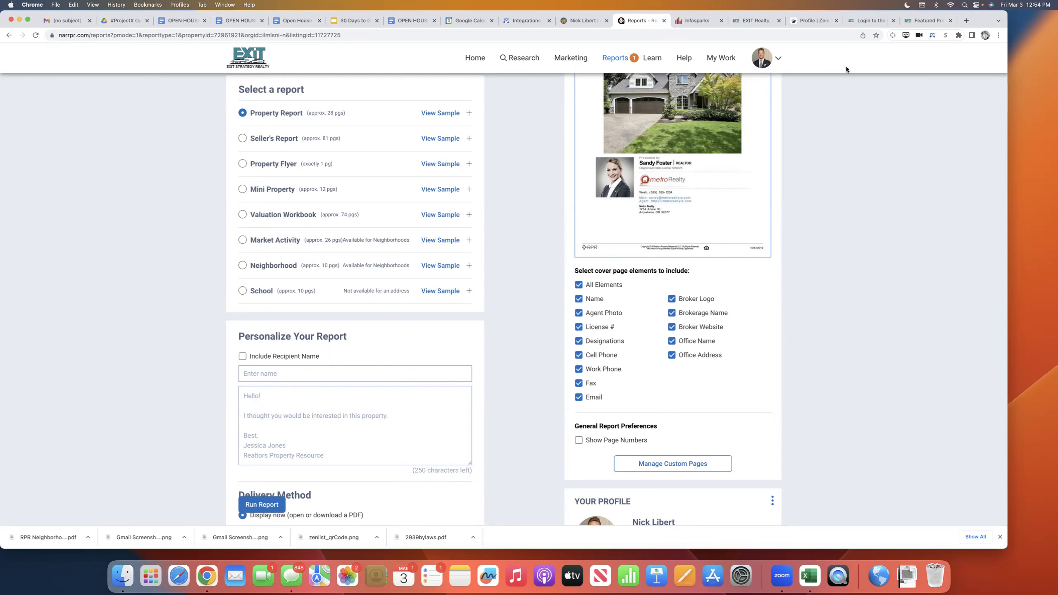
pyautogui.scroll(-5, 293, 259)
pyautogui.scroll(10, 293, 257)
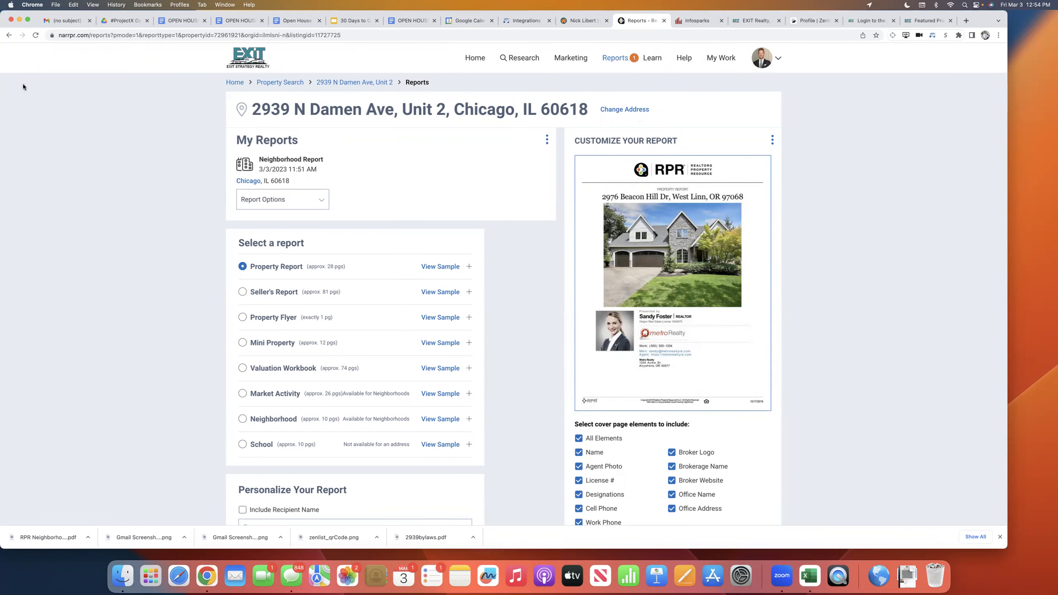
# Move the "30 Days to Greatness Powerful Open Houses" presentation into the #ProjectX Open House Assets folder and accept the access change.
pyautogui.click(362, 23)
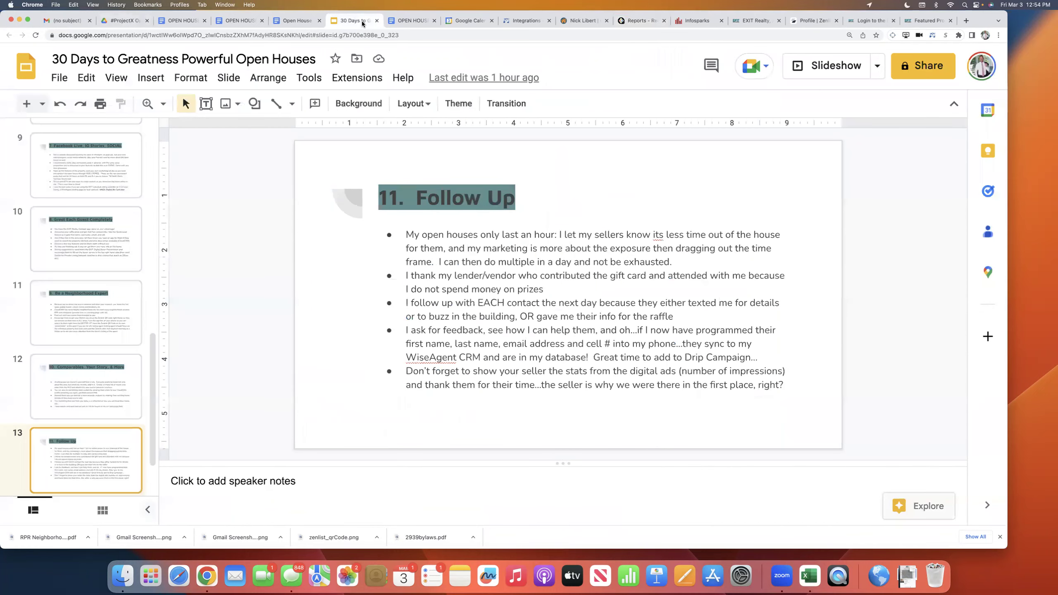
pyautogui.click(358, 60)
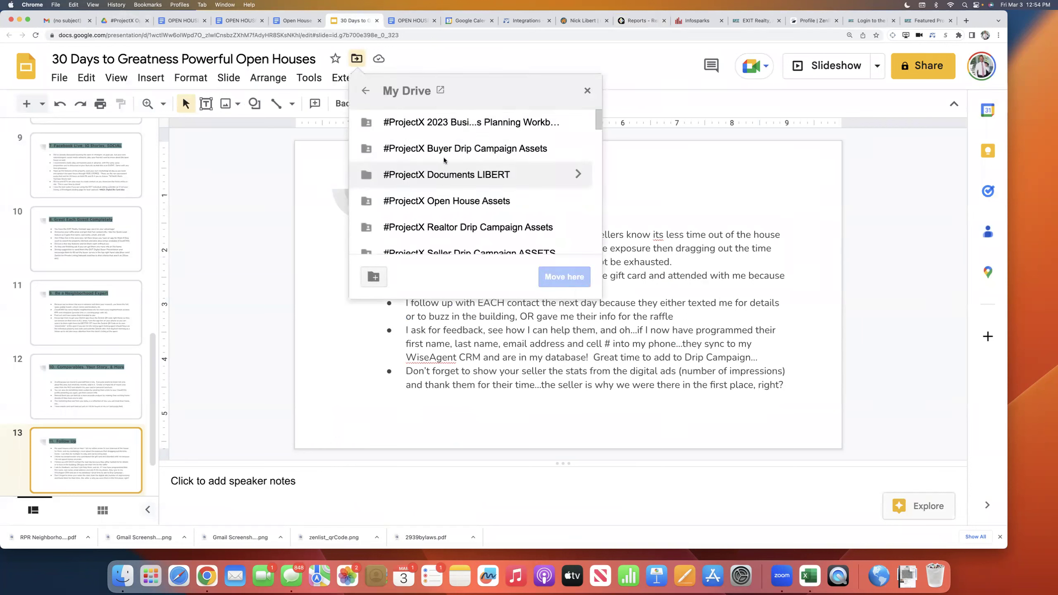
pyautogui.click(441, 202)
pyautogui.click(557, 266)
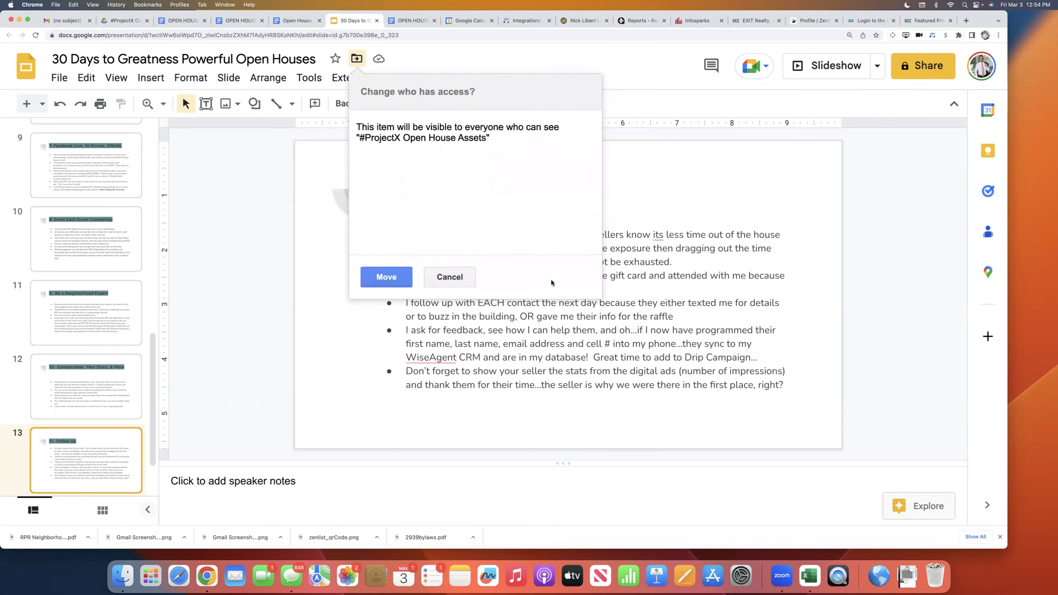
pyautogui.click(387, 277)
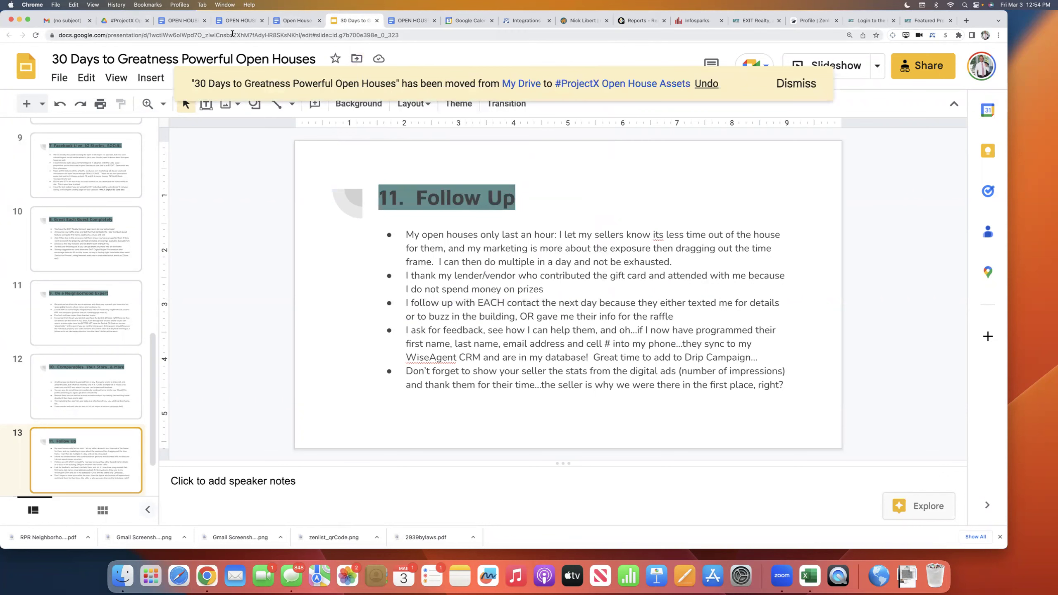
# Revisit the Open House Entrance Buzzer/Door Template, switch to Zenlist, and open the listing statistics of the agent's newest active listing.
pyautogui.click(298, 19)
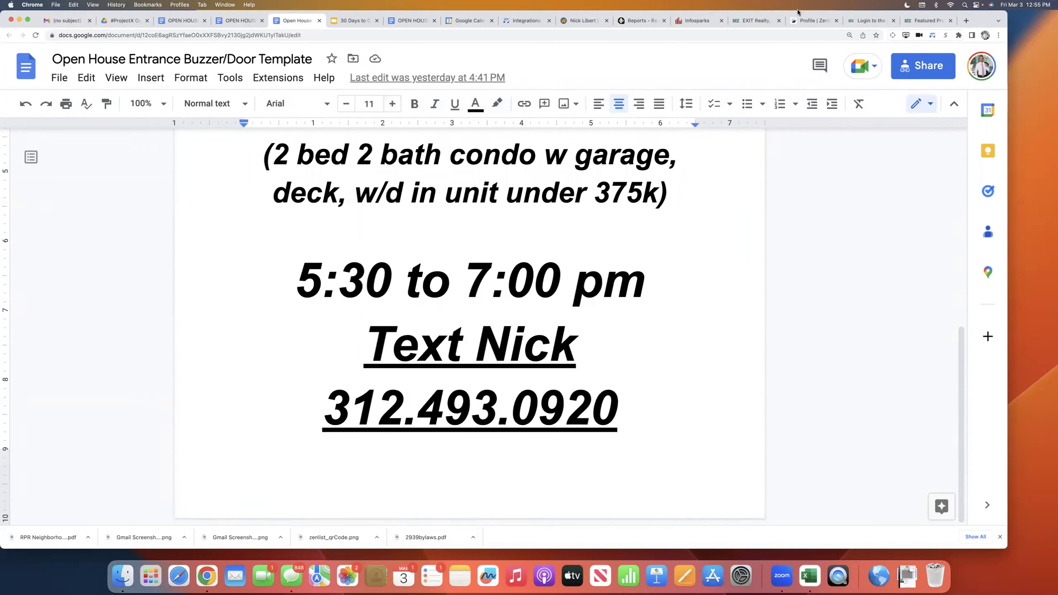
pyautogui.click(821, 21)
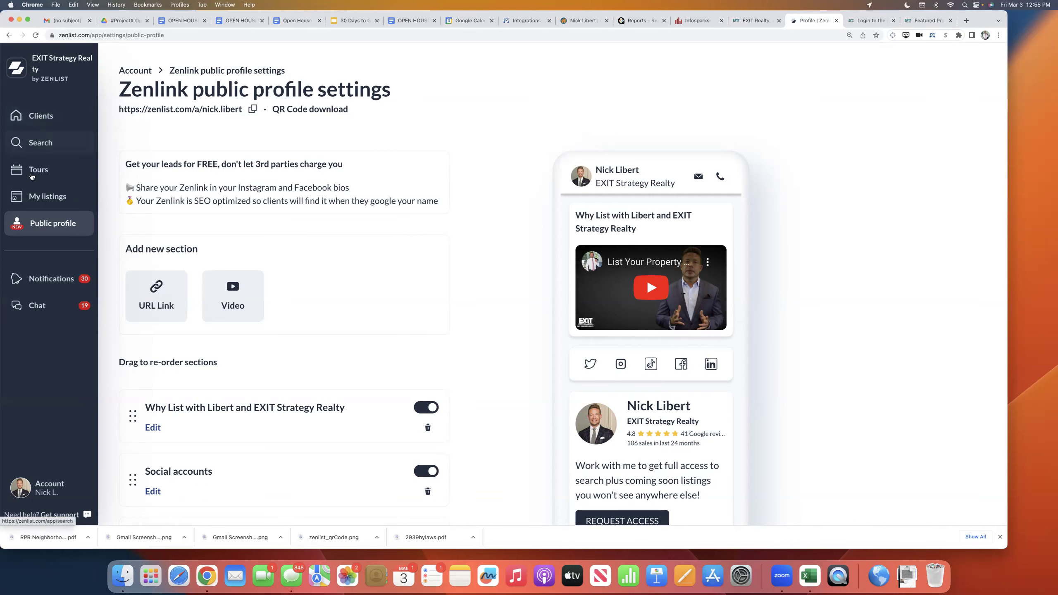
pyautogui.click(46, 201)
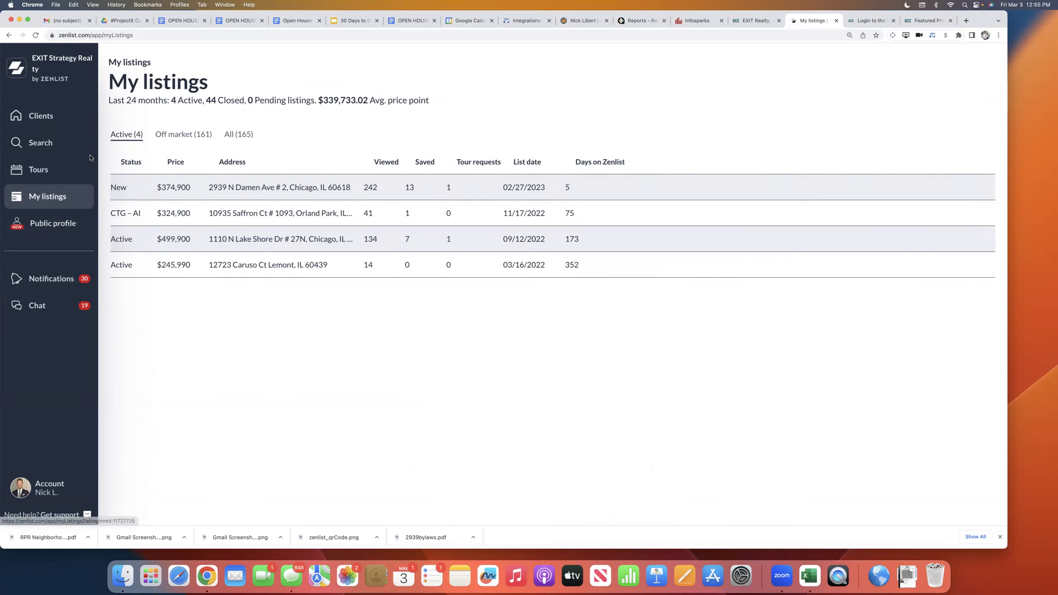
pyautogui.click(237, 188)
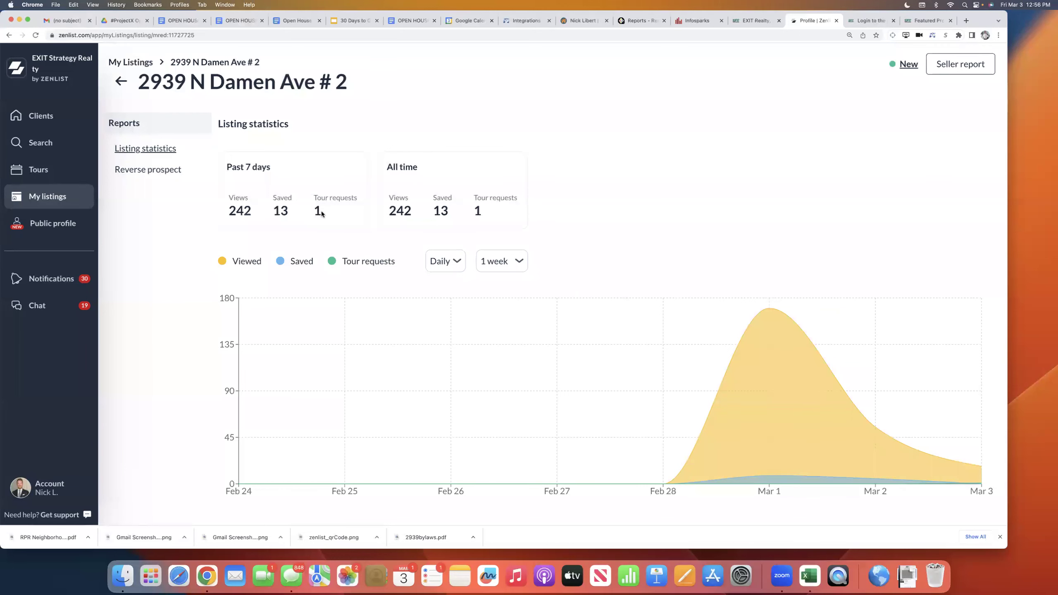
# Review the listing's reverse prospects who saved it, and view its shareable seller report before closing the report.
pyautogui.click(134, 170)
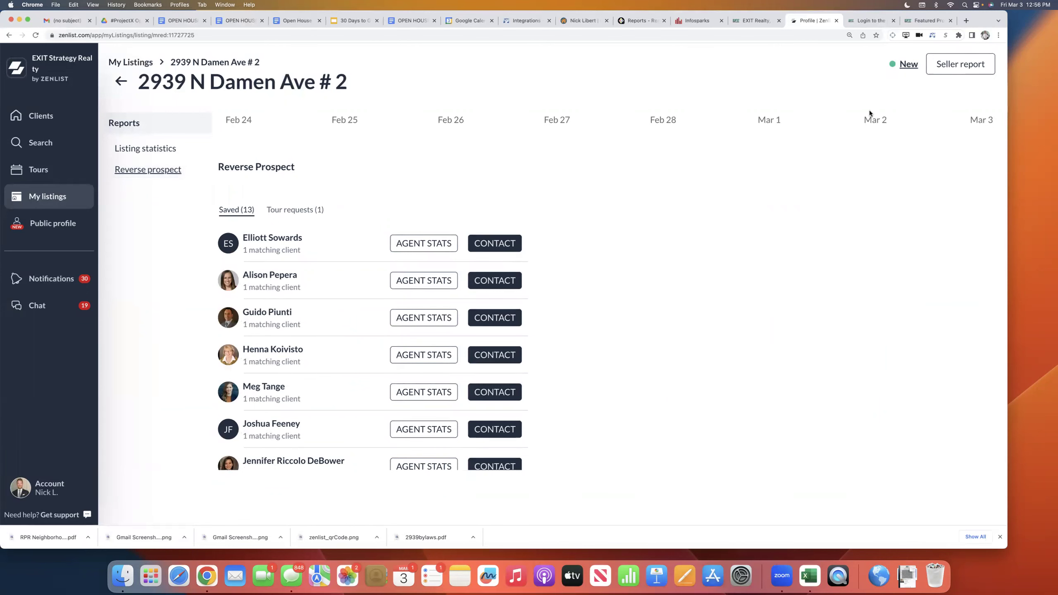
pyautogui.click(969, 65)
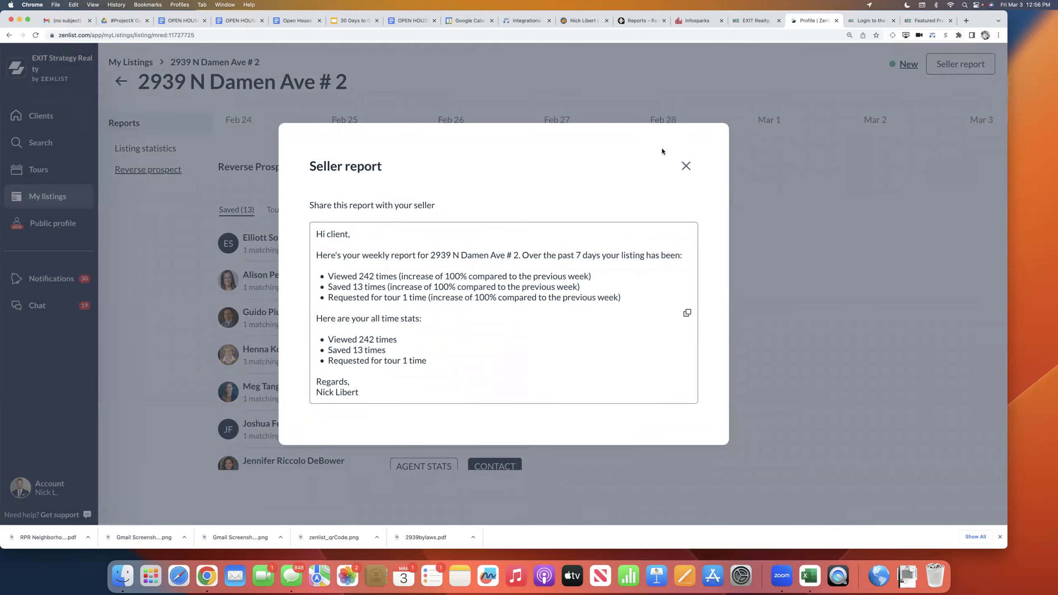
pyautogui.click(685, 166)
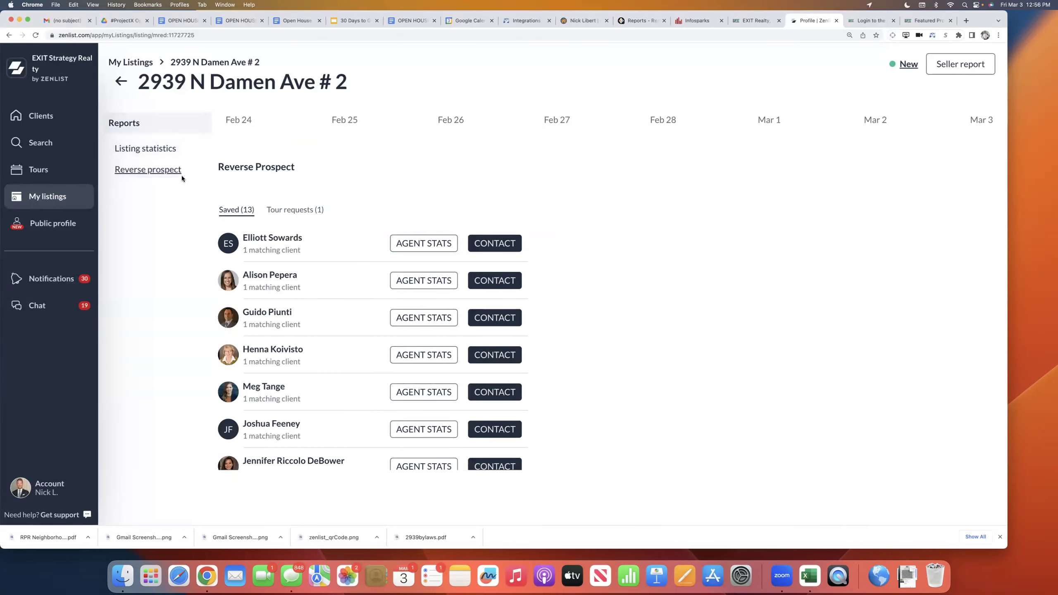